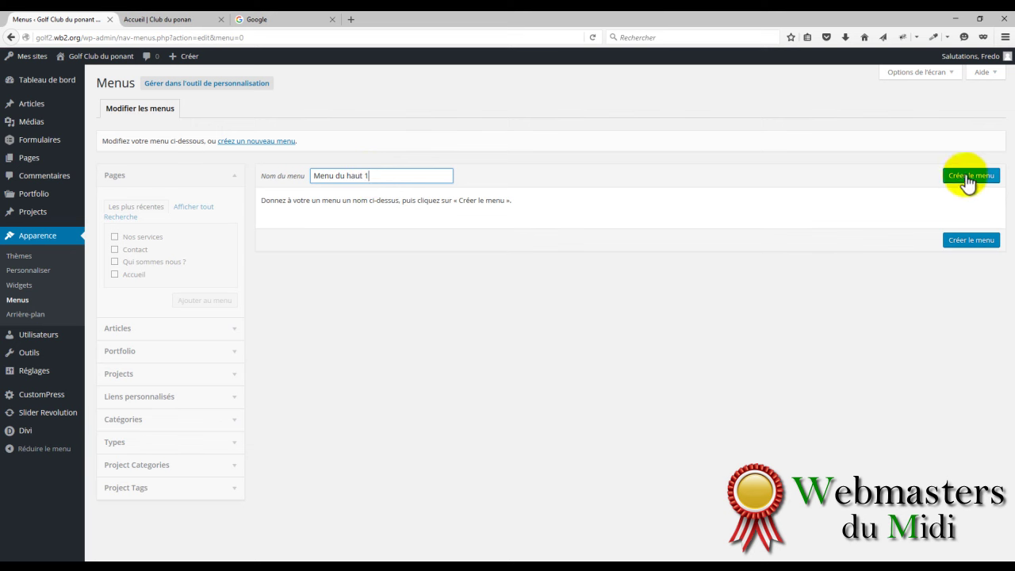
Step: Create the menu "Menu du haut 1" and assign it to the Menu Principal theme location
left_click(971, 175)
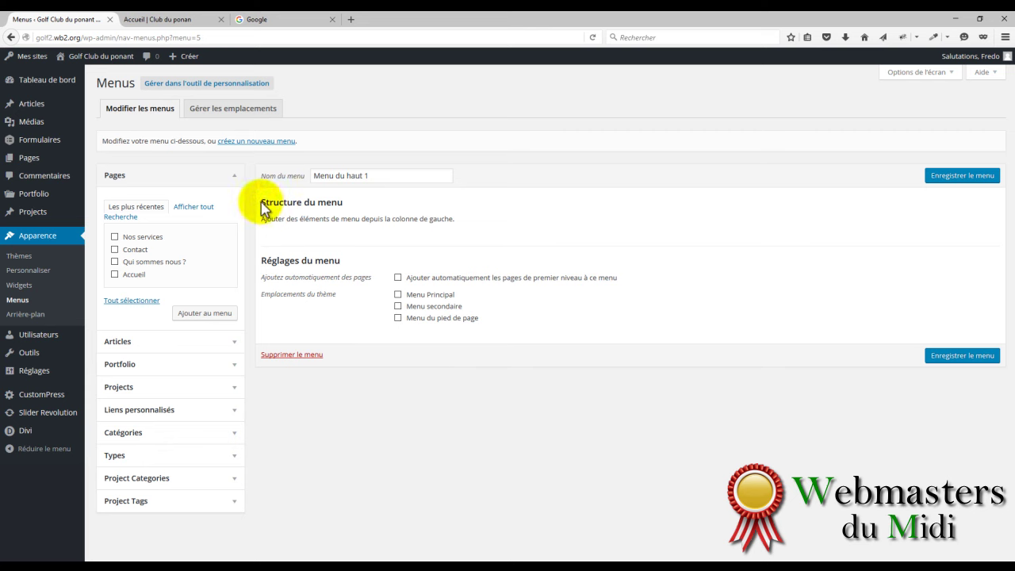
left_click_drag(281, 211, 397, 288)
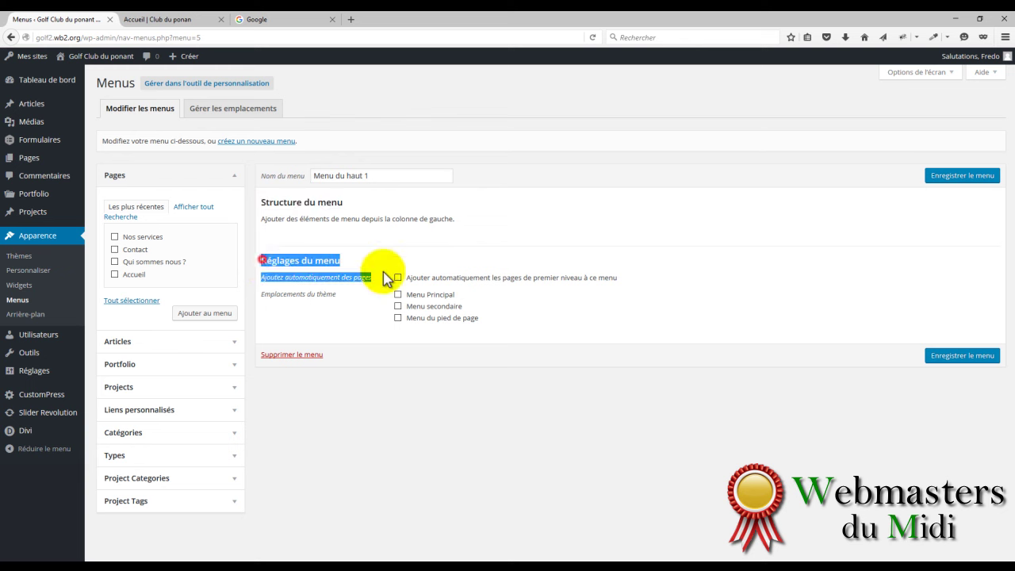
left_click(382, 387)
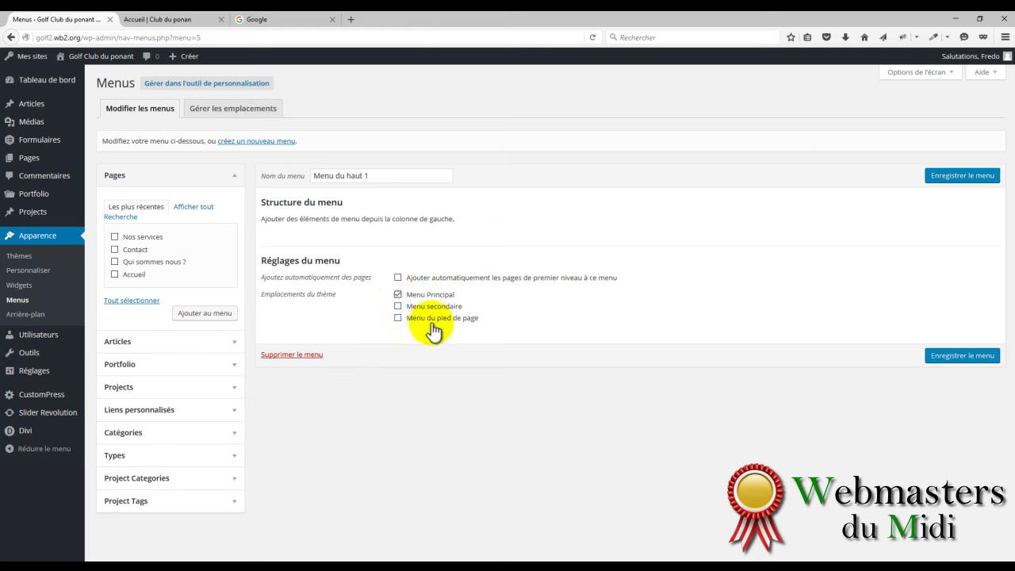
left_click(397, 294)
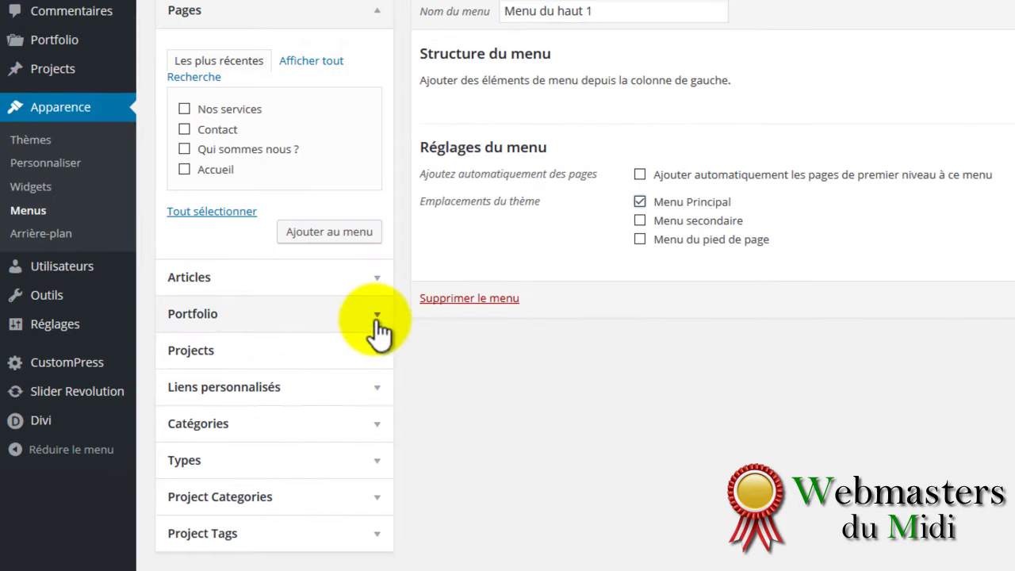
Step: Add the pages Nos services, Contact, Qui sommes nous ? and Accueil to the menu
left_click(377, 317)
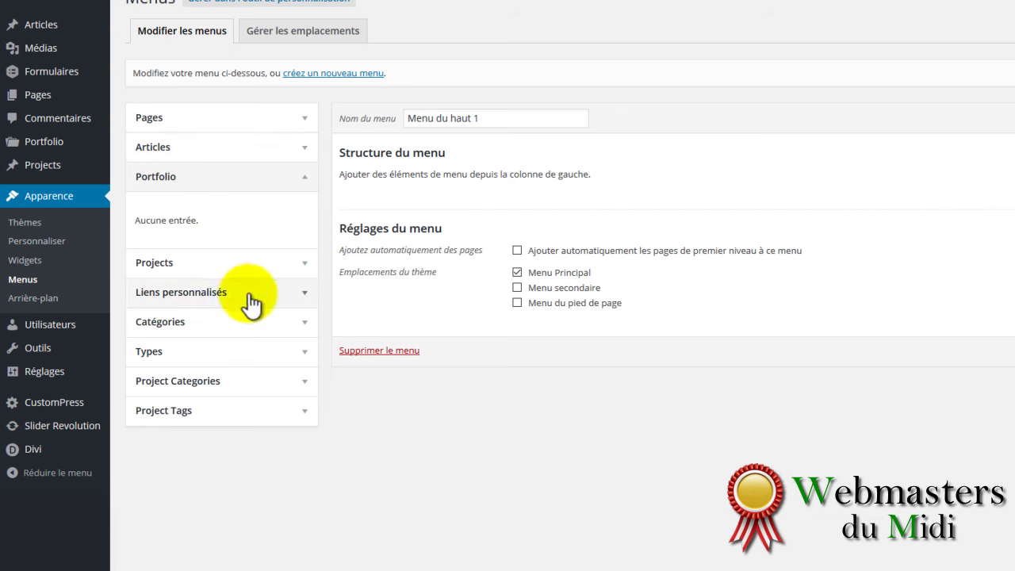
left_click(303, 123)
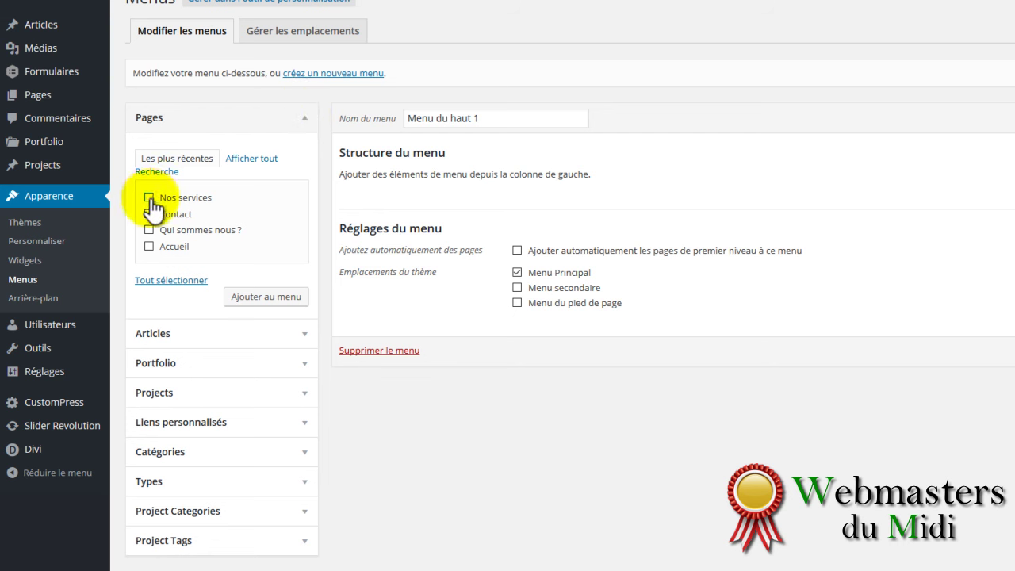
left_click(149, 199)
left_click(149, 231)
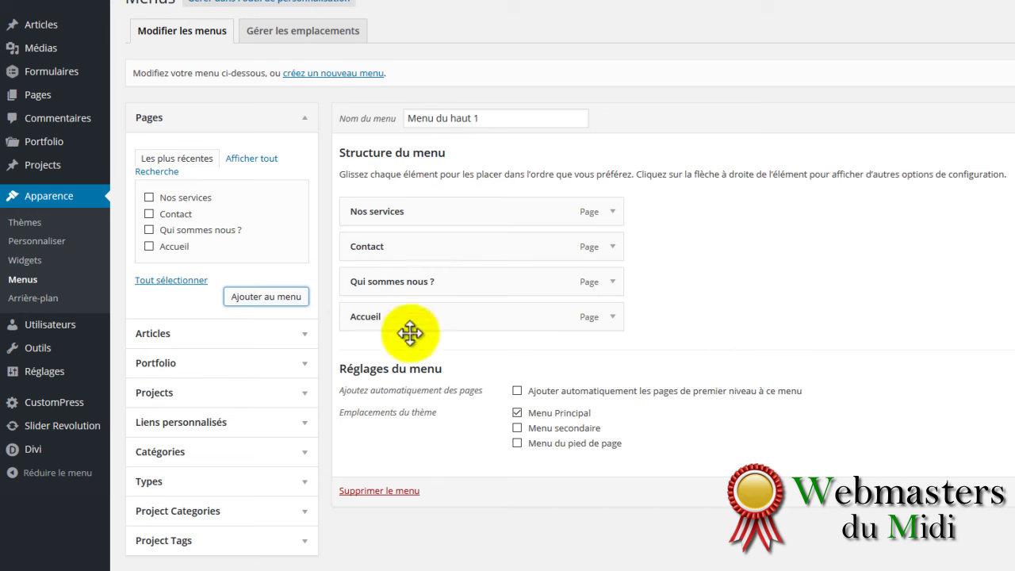
Step: Reorder the menu items as Accueil, Qui sommes nous ?, Nos services, Contact and save the menu
left_click_drag(418, 318, 431, 204)
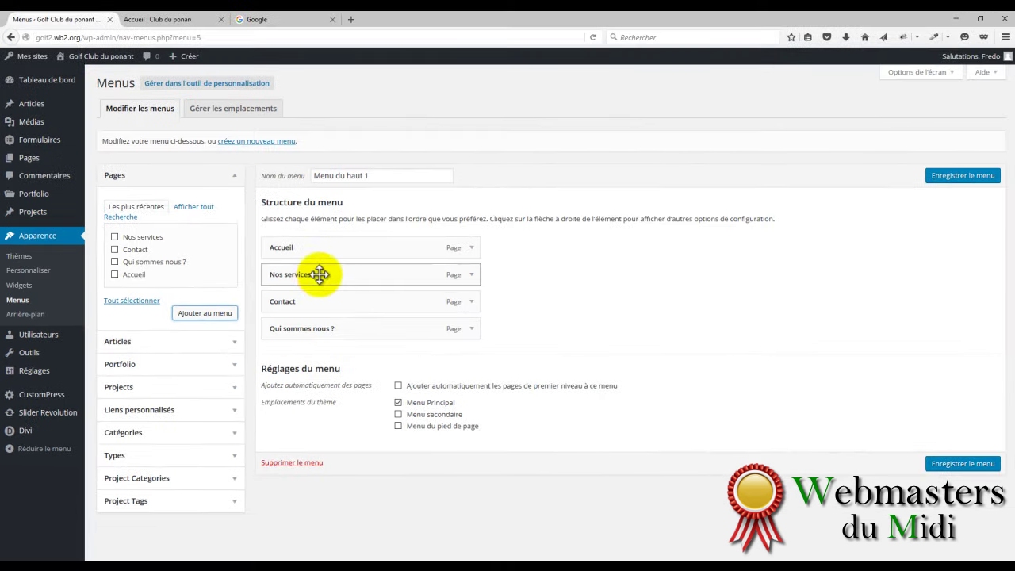
left_click_drag(325, 326, 335, 273)
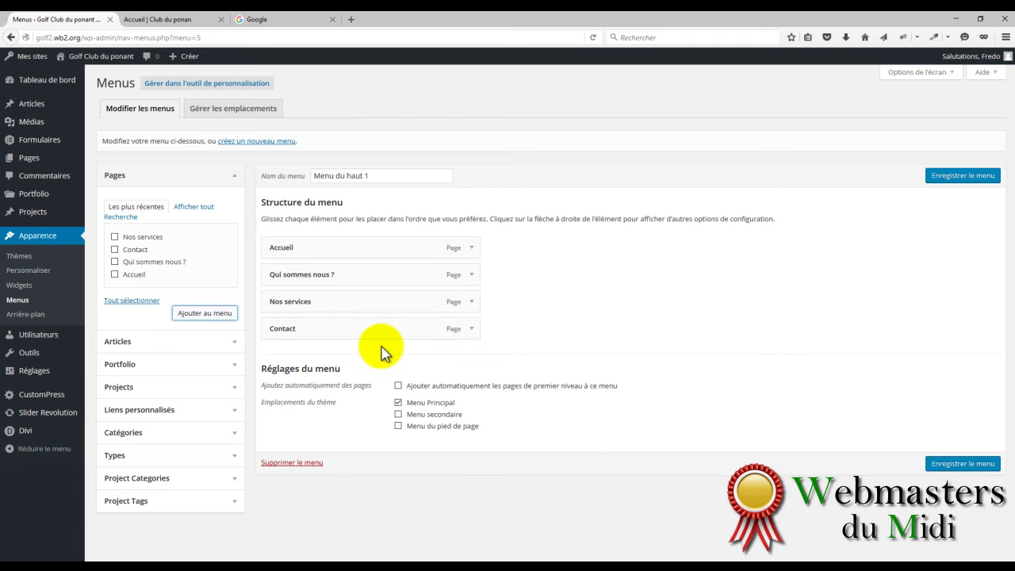
left_click(952, 462)
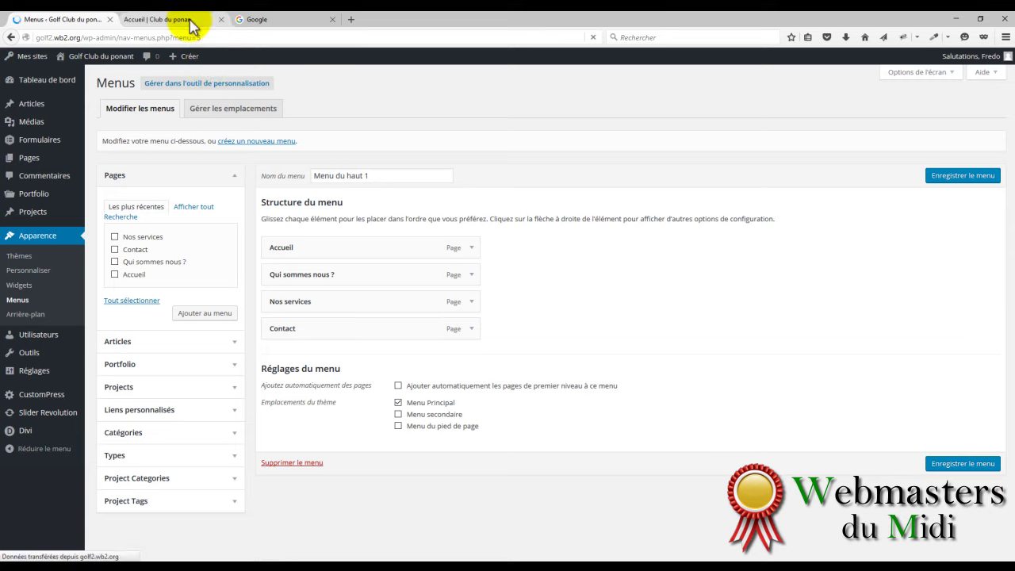
Step: Open the Golf Club du ponant site in a new browser tab and view its main menu
right_click(107, 56)
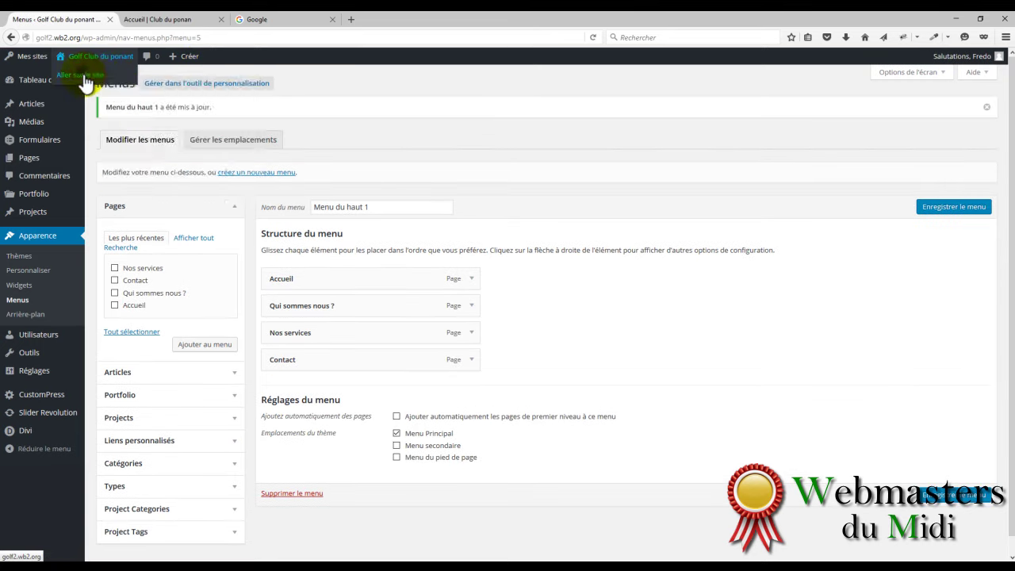
right_click(85, 76)
left_click(157, 83)
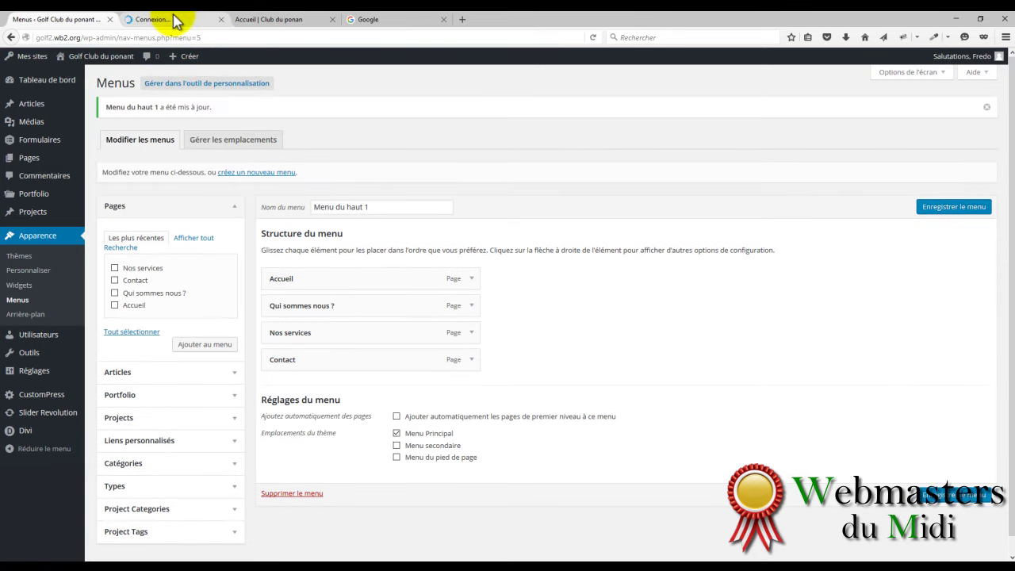
left_click(175, 22)
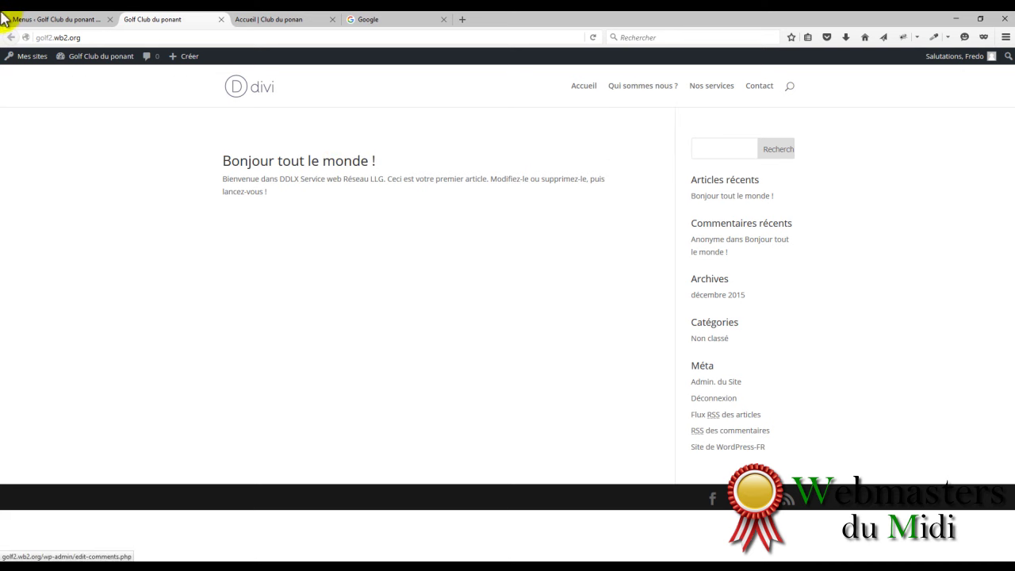
Step: Return to the menu editor, move Contact directly below Accueil and save the menu
left_click(40, 19)
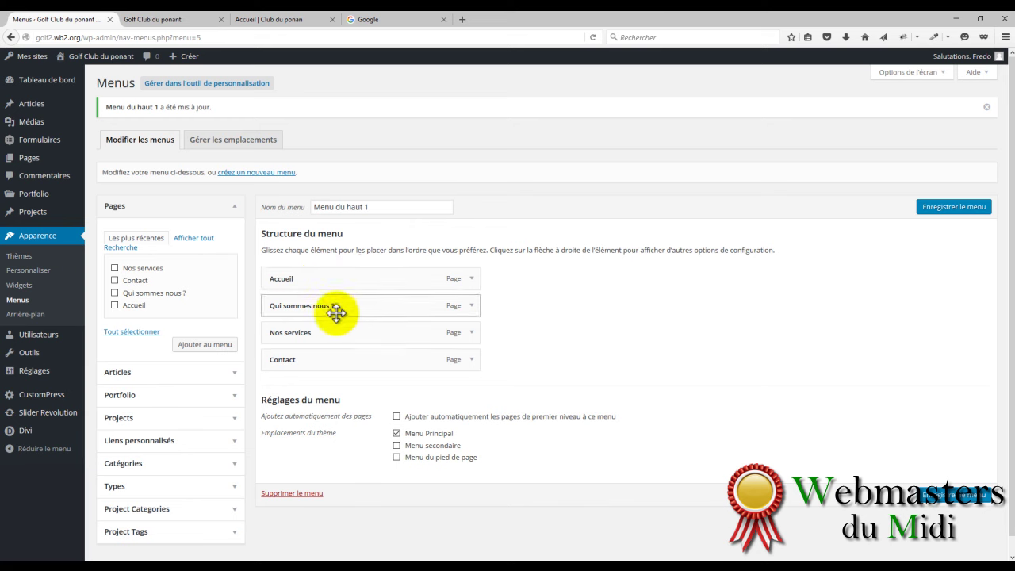
left_click_drag(310, 357, 319, 309)
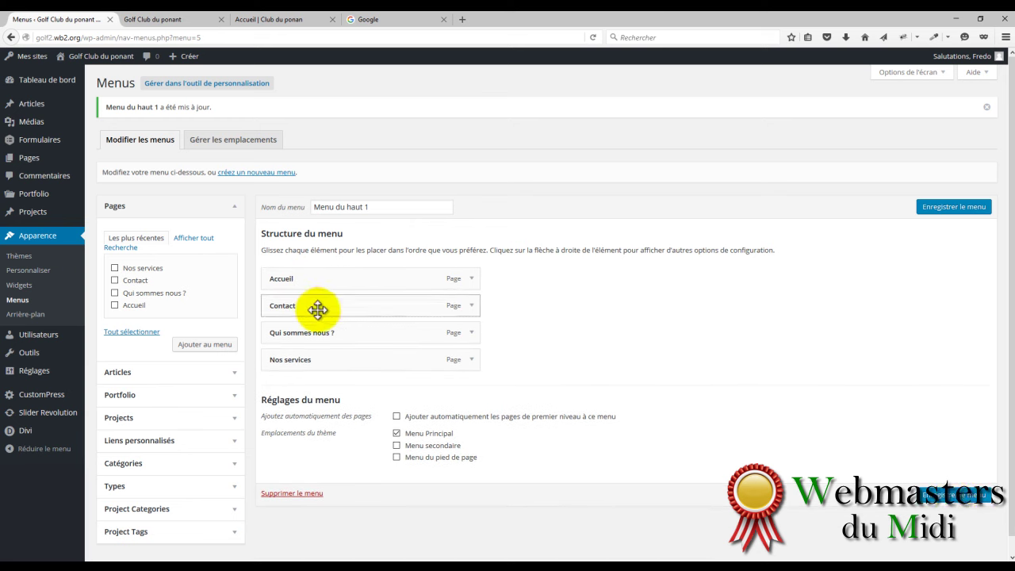
left_click(957, 498)
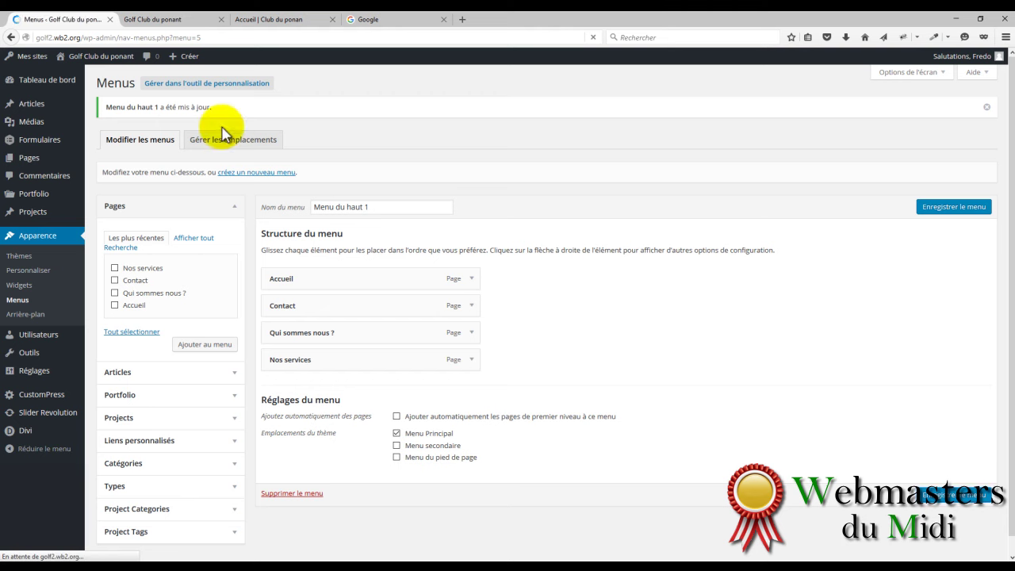
Step: Reload the Golf Club du ponant site to check the order of its main menu items
left_click(286, 23)
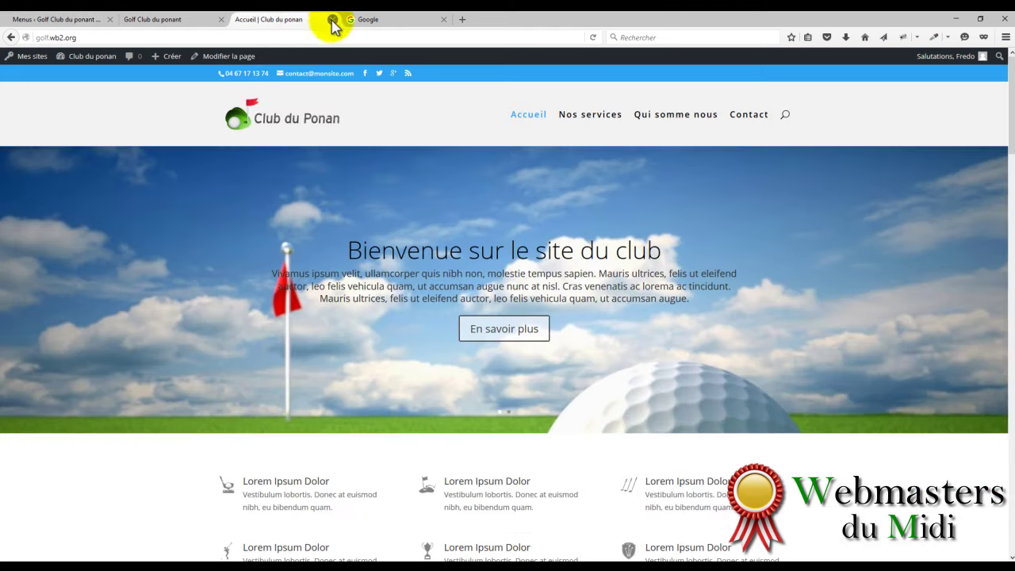
left_click(184, 17)
left_click(594, 37)
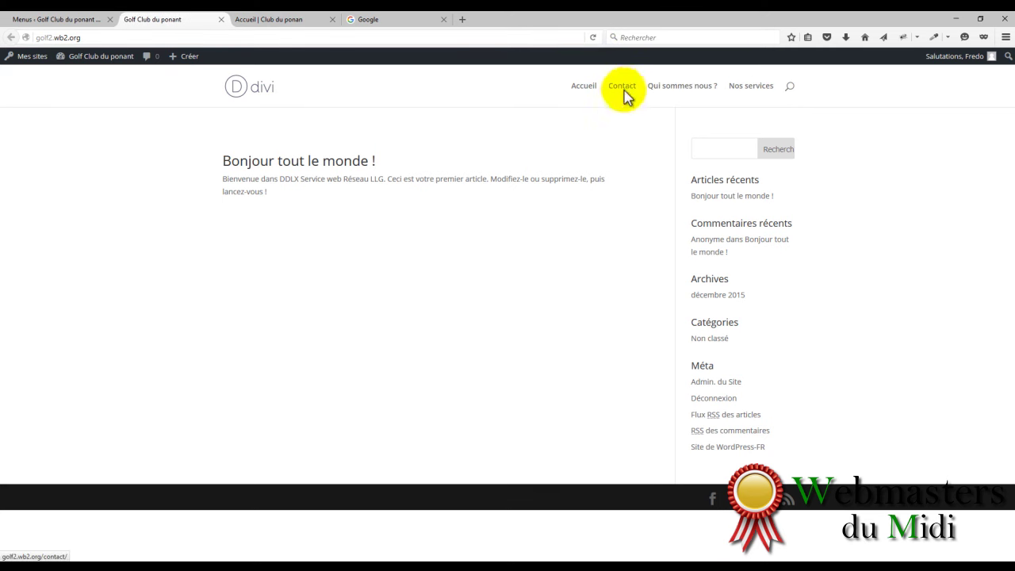
Step: Move Contact back to the end of the menu, nest Qui sommes nous ? and Nos services under Accueil, and save
left_click(45, 17)
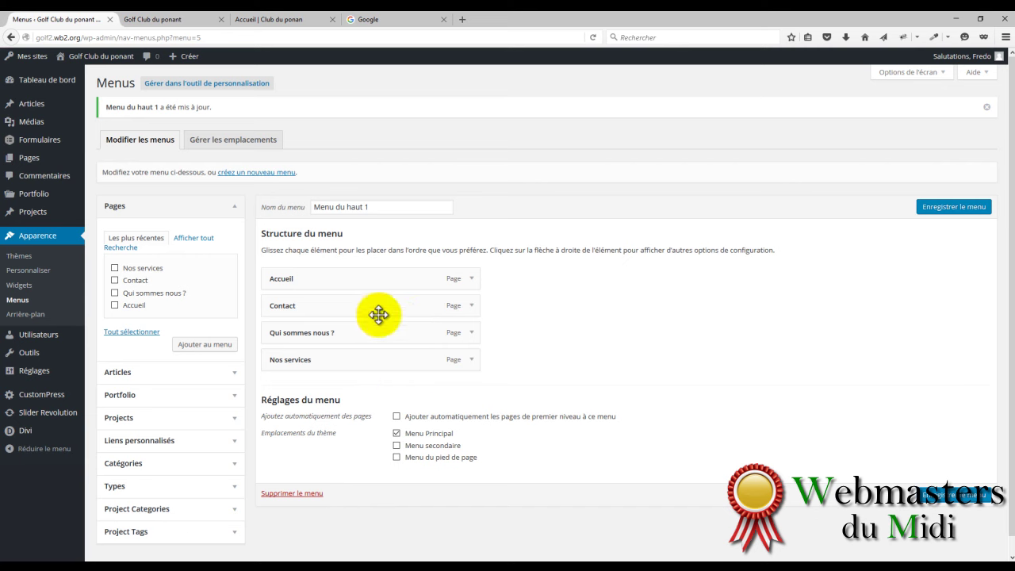
left_click_drag(340, 308, 341, 360)
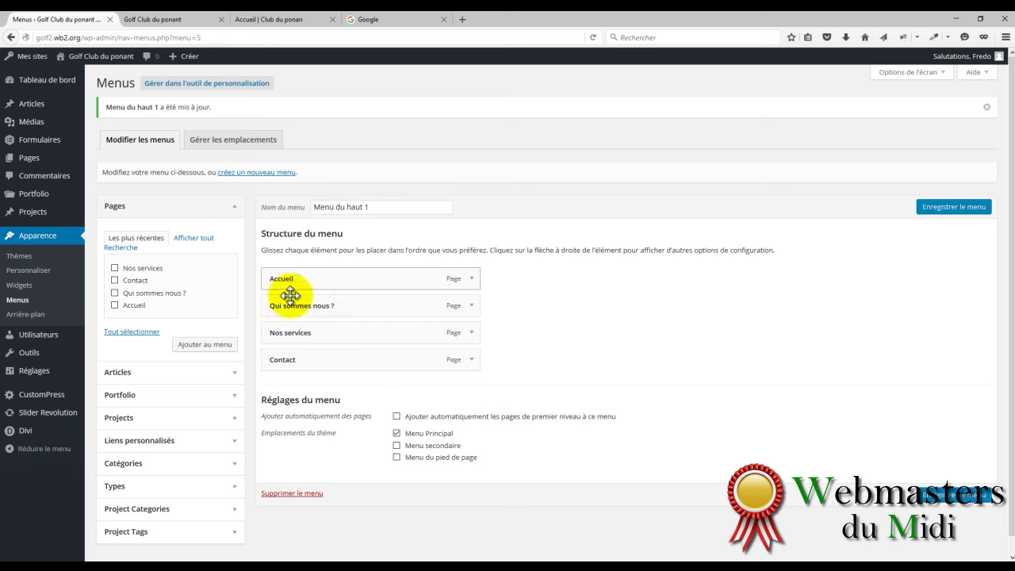
left_click_drag(283, 308, 309, 336)
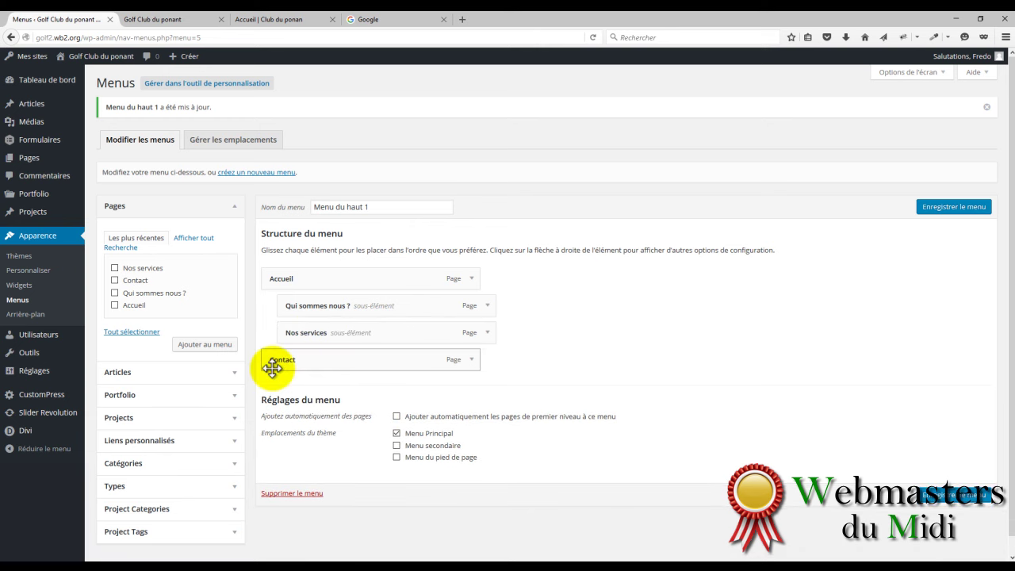
left_click(938, 504)
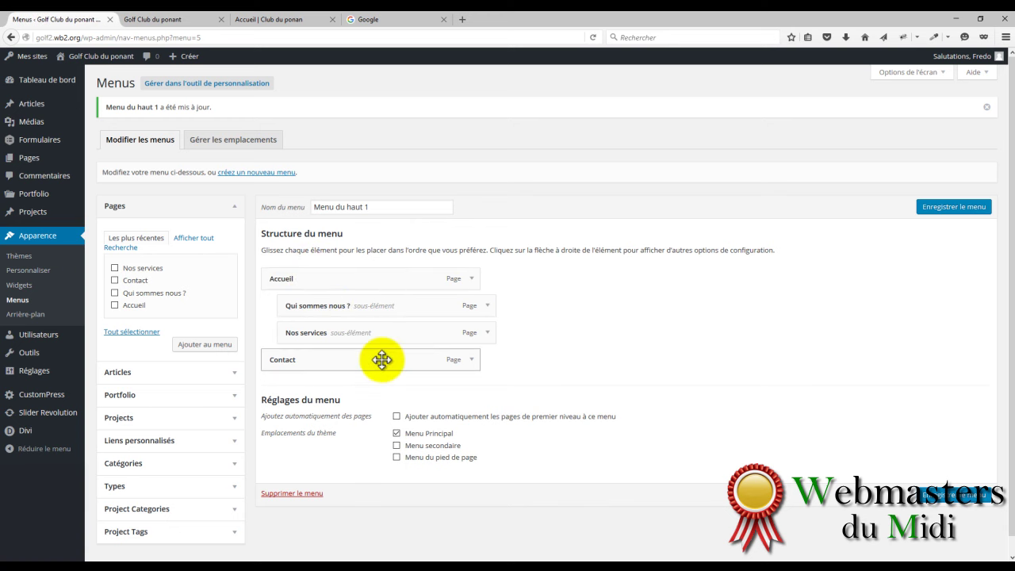
Step: Reload the Golf Club du ponant site and view the submenu under Accueil
left_click(166, 20)
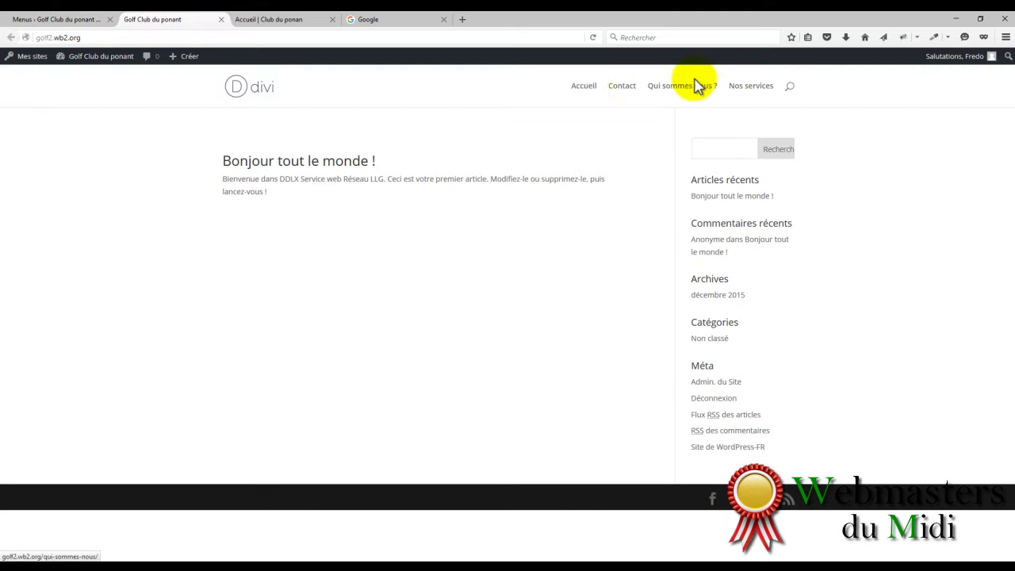
right_click(615, 118)
left_click(693, 127)
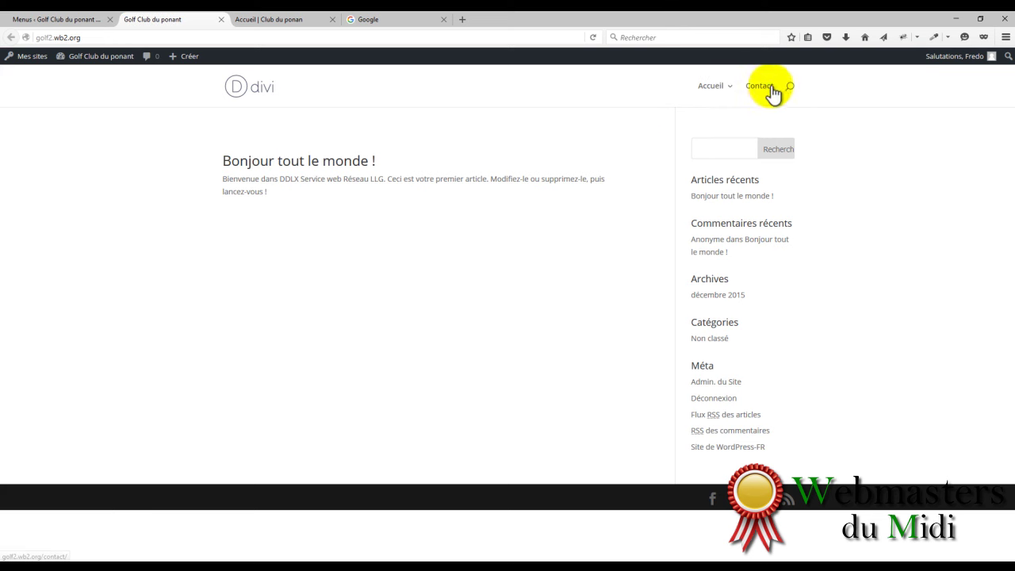
mouse_move(718, 87)
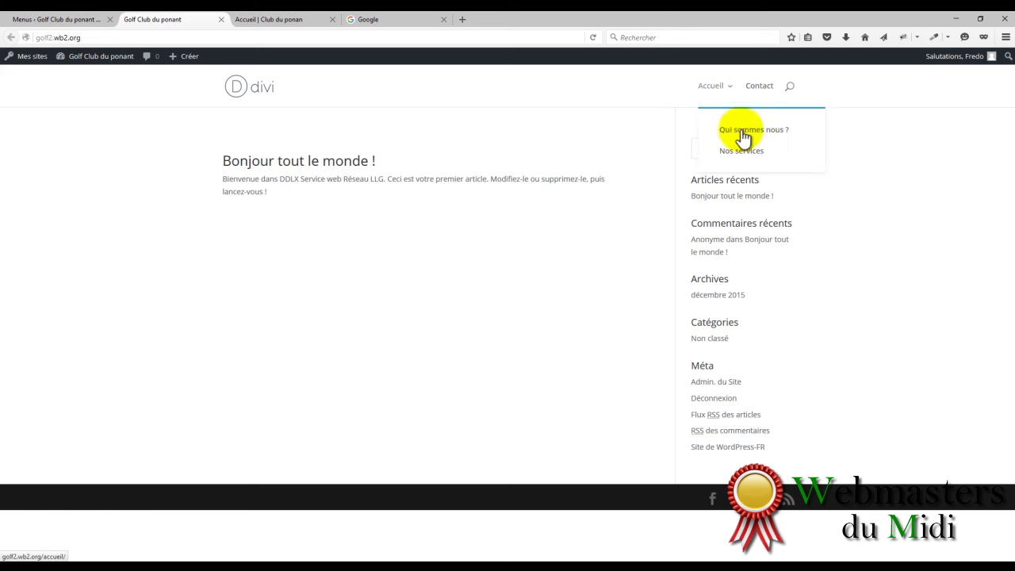
Step: In the menu editor, nest Nos services under Qui sommes nous ? and Contact under Nos services, then save
left_click(74, 22)
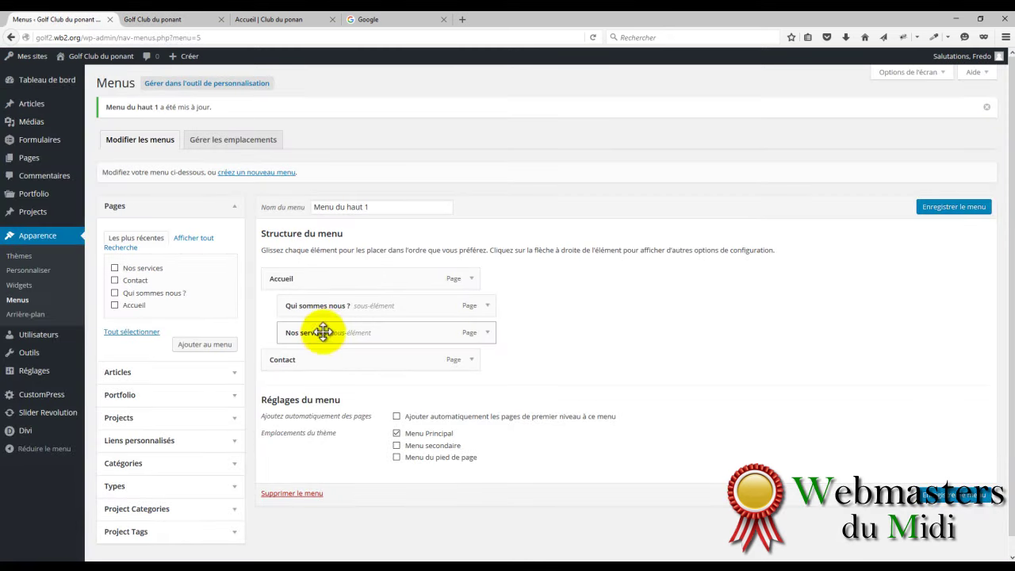
left_click_drag(348, 334, 397, 355)
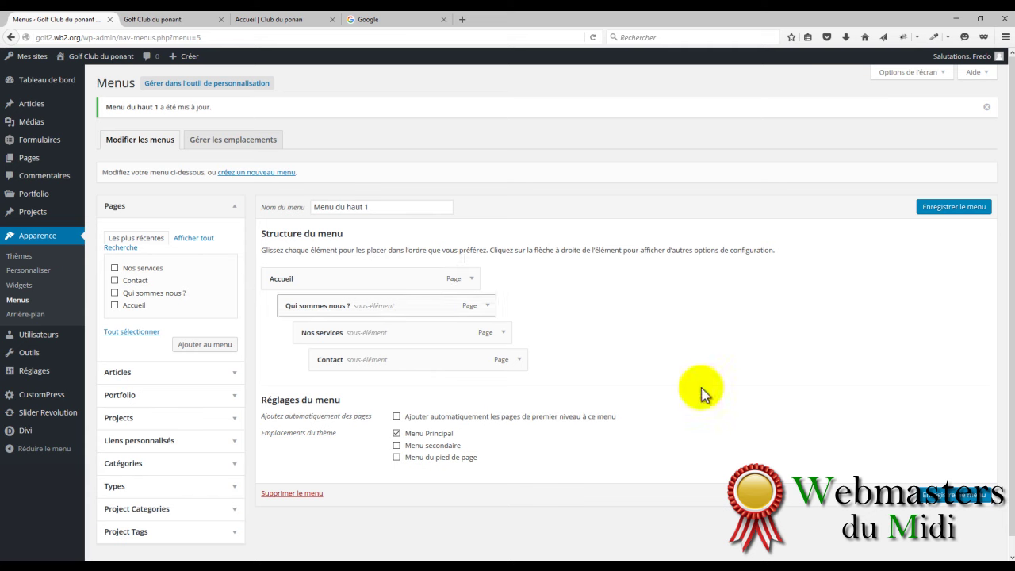
left_click(965, 497)
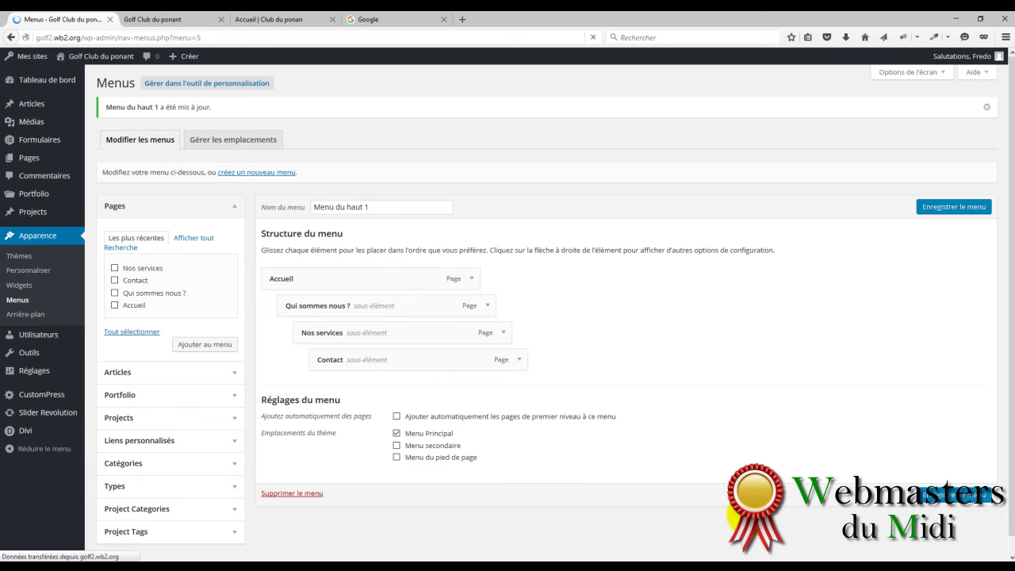
Step: Reload the site and expand the cascading submenus from Accueil through Qui sommes nous ? and Nos services
left_click(184, 19)
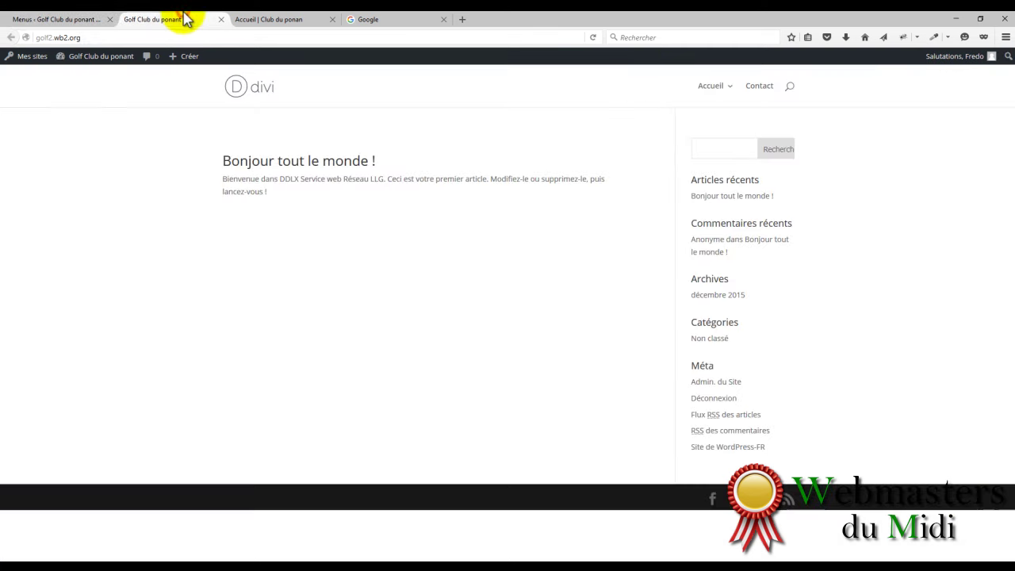
left_click(593, 37)
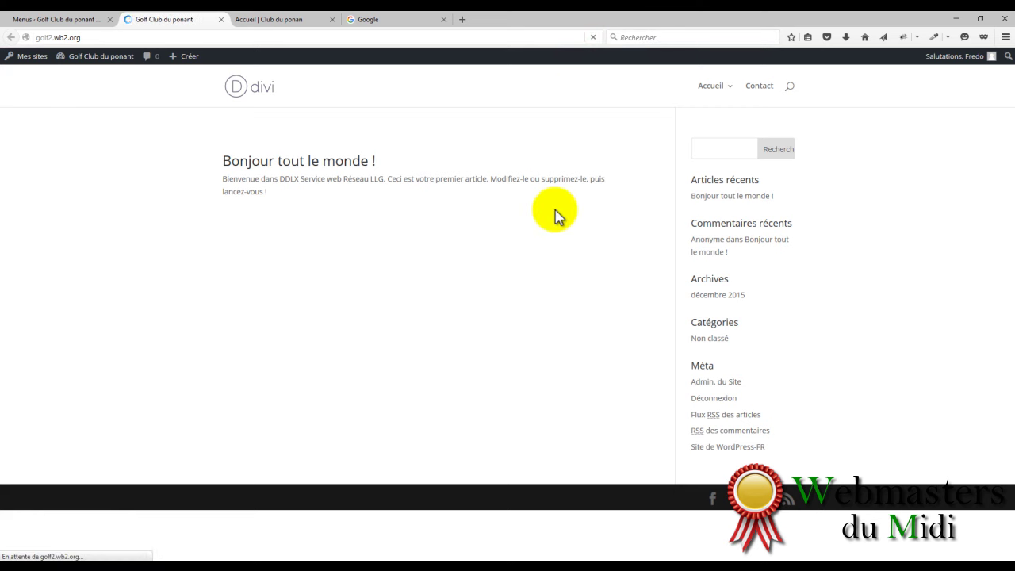
mouse_move(755, 92)
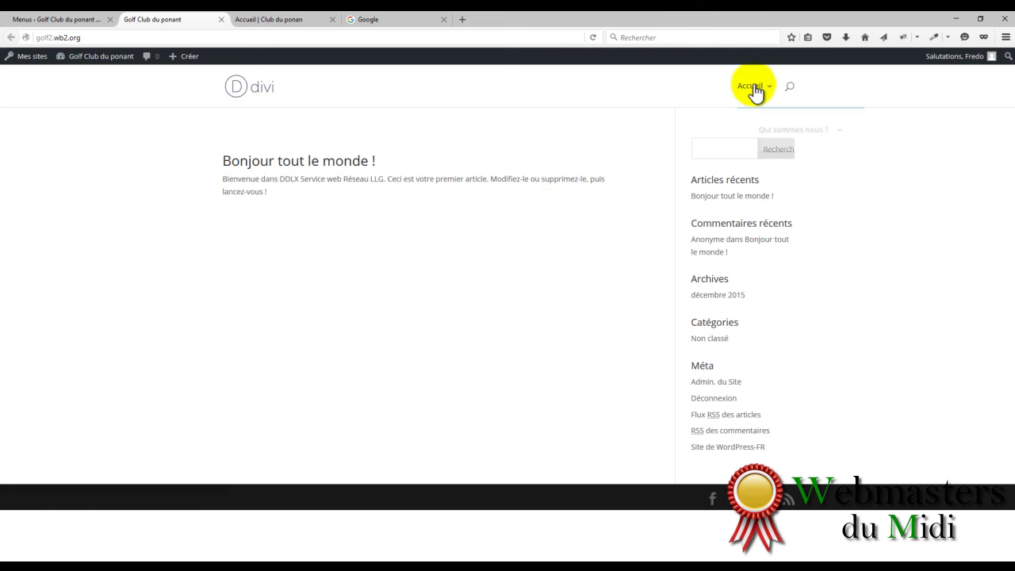
mouse_move(800, 133)
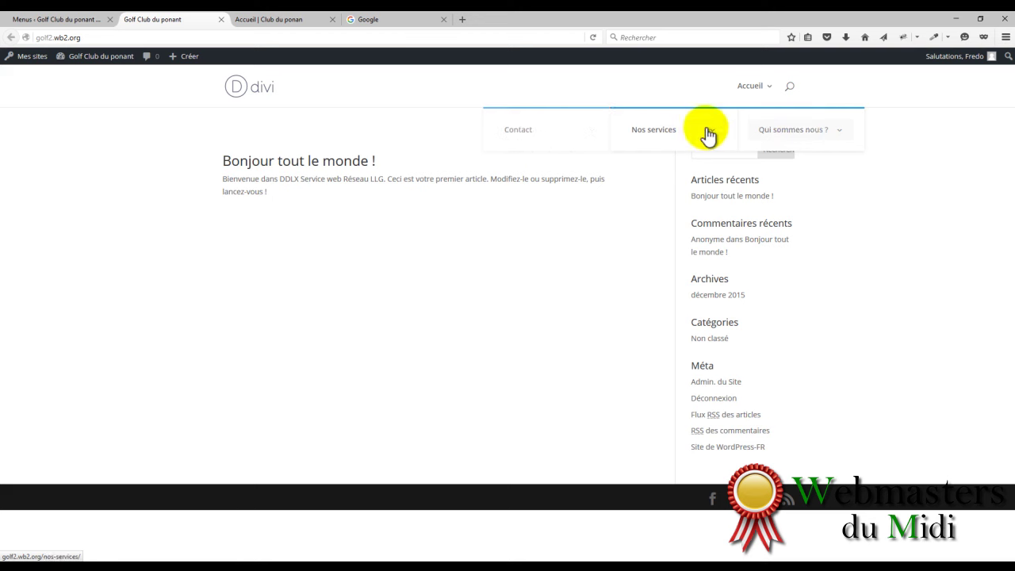
mouse_move(691, 131)
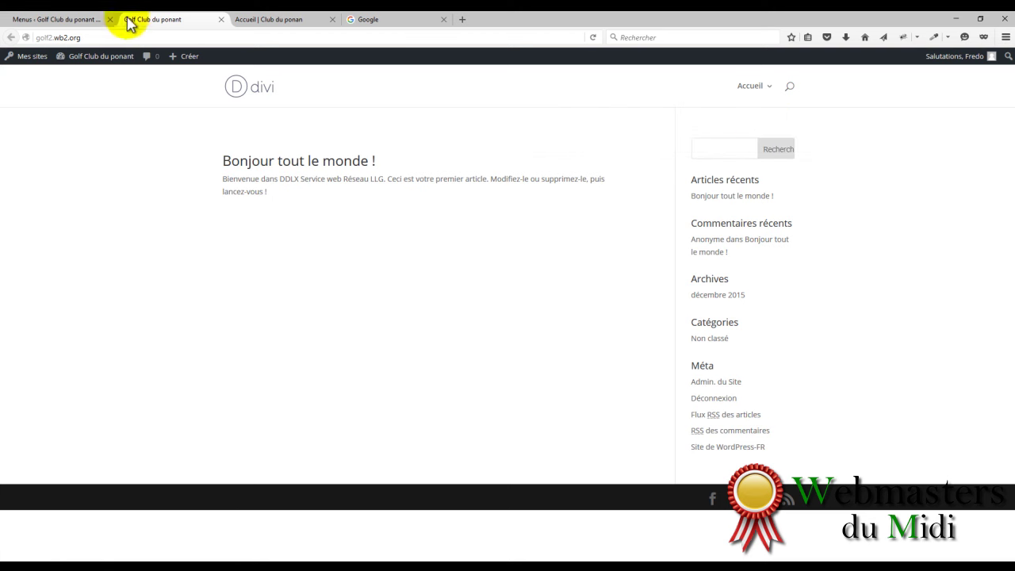
Step: In the menu editor, move Qui sommes nous ?, Nos services and Contact back to the top level below Accueil
left_click(35, 24)
left_click_drag(381, 301, 374, 307)
left_click_drag(381, 334, 375, 368)
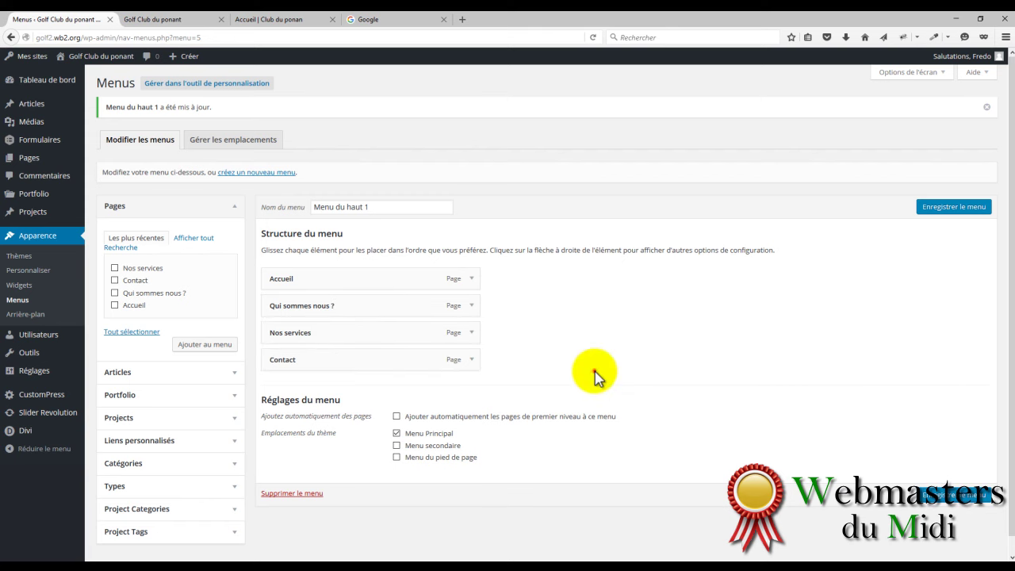
scroll(595, 408, "down", 1)
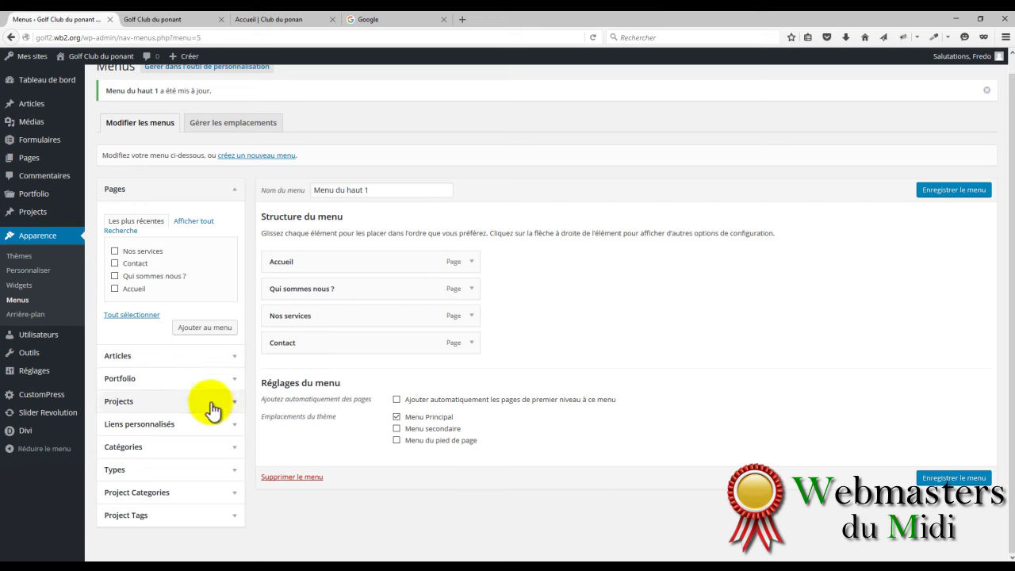
left_click(235, 424)
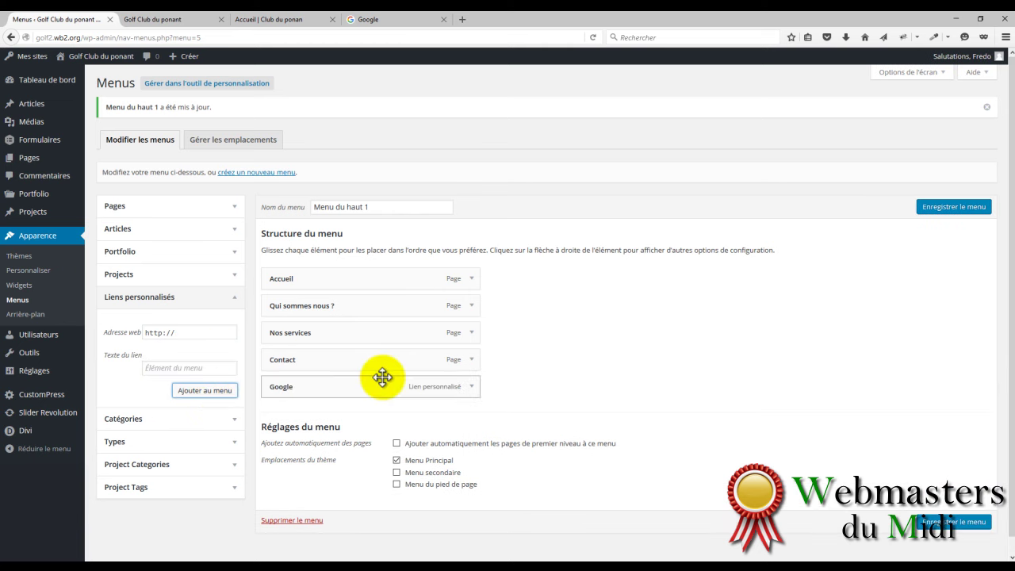
mouse_move(390, 386)
left_mouse_down()
mouse_move(403, 288)
mouse_move(394, 390)
left_mouse_up()
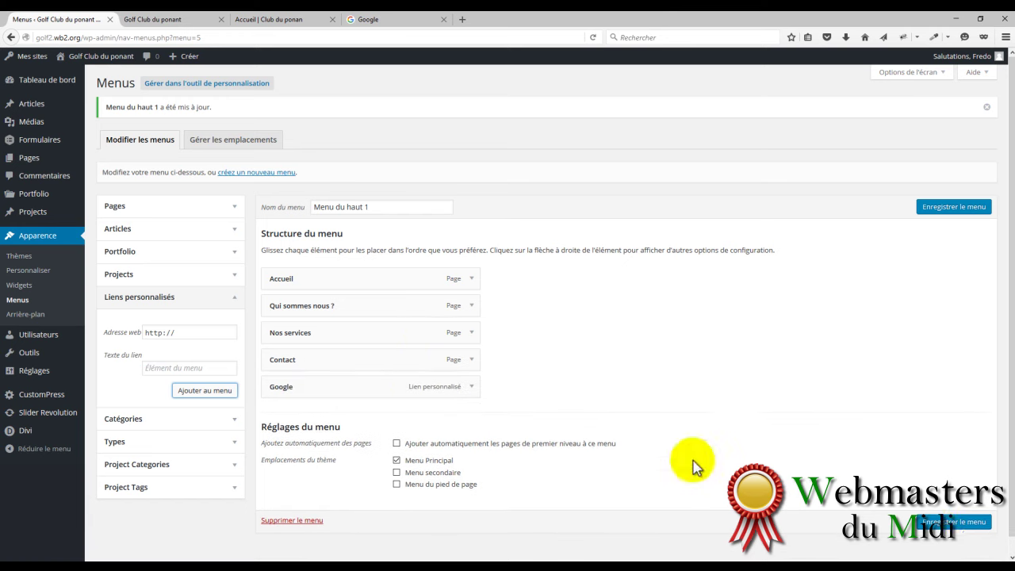
left_click(959, 523)
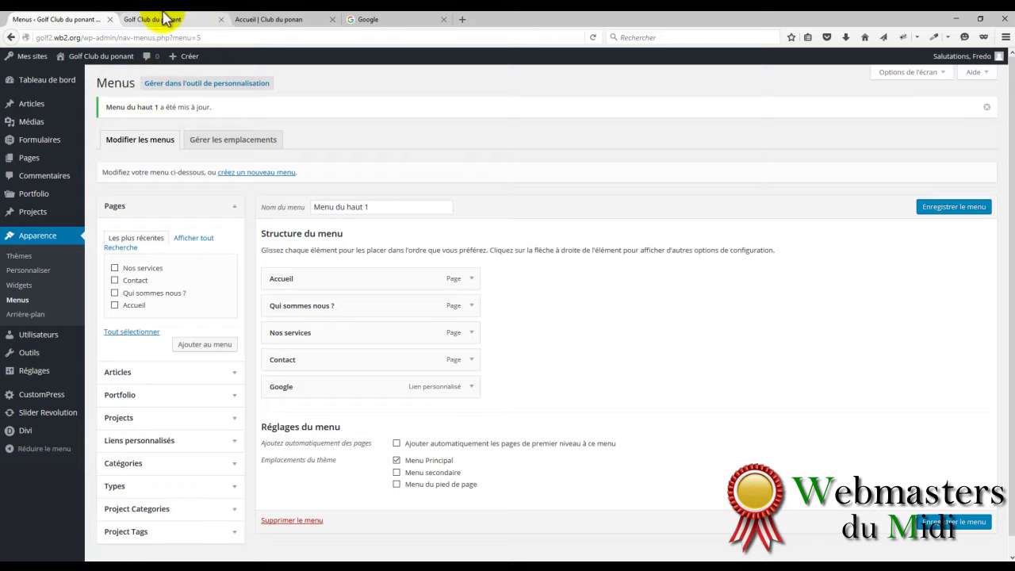
Step: Reload the Golf Club du ponant site, follow the Google link in its navigation and return to the site
left_click(163, 19)
left_click(592, 37)
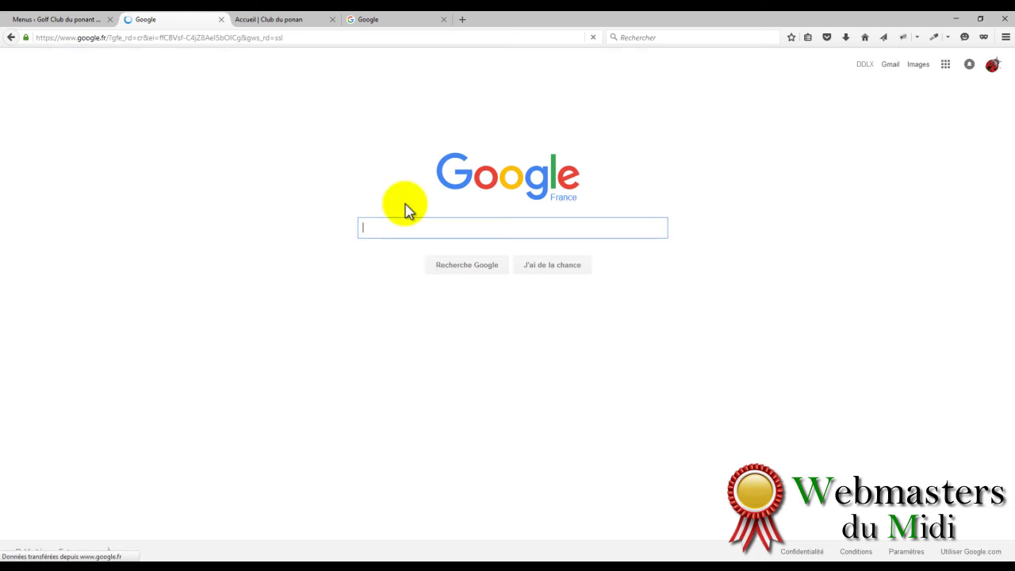
left_click(12, 37)
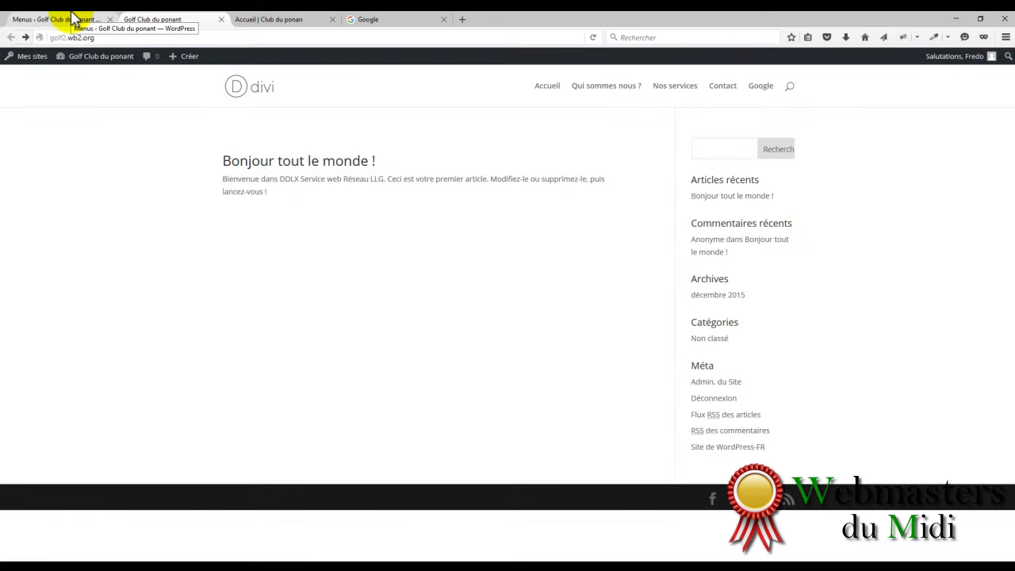
Step: In the menu editor, expand the Google custom link's settings and delete it from Menu du haut 1
left_click(72, 17)
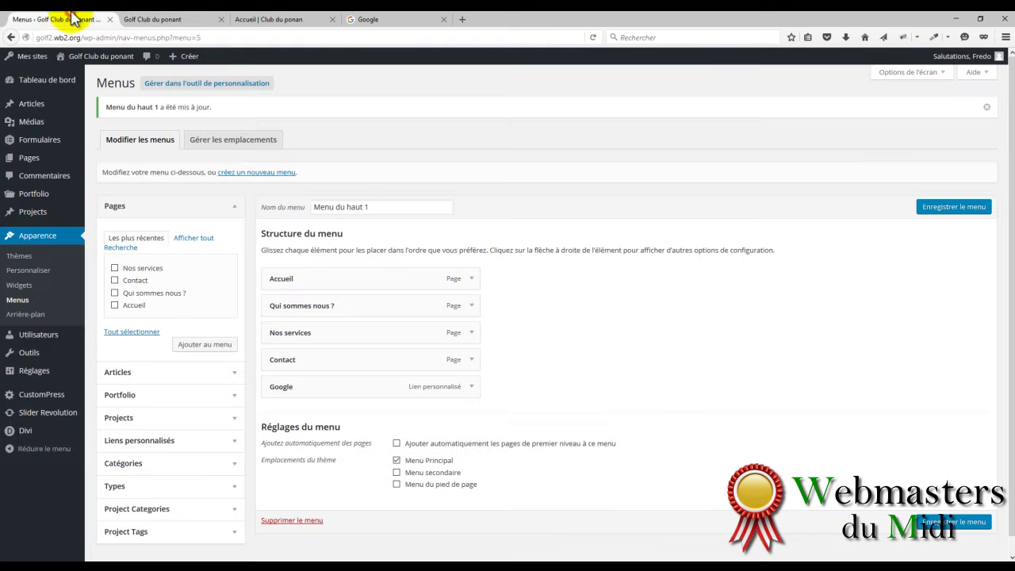
left_click(472, 389)
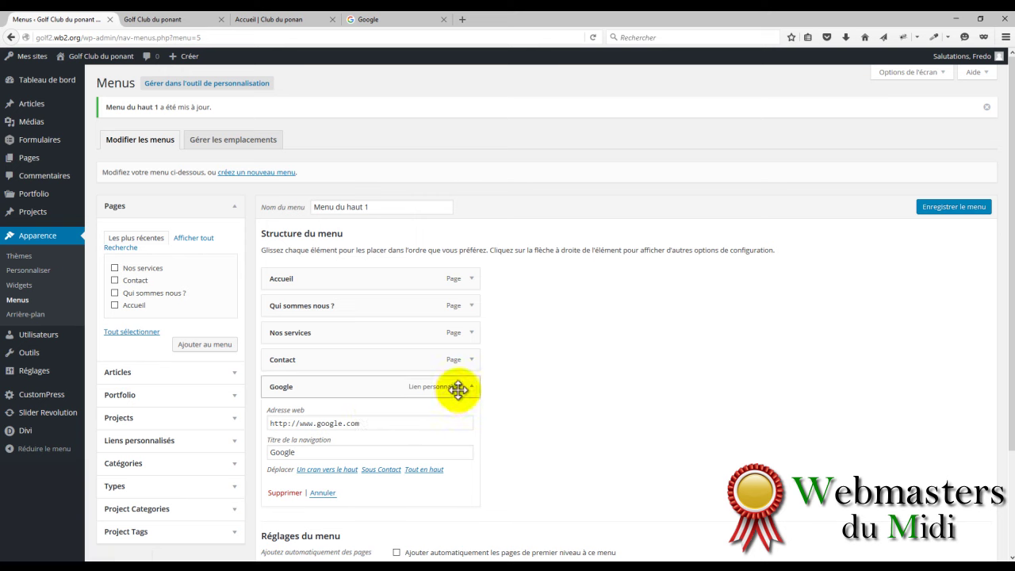
left_click(471, 389)
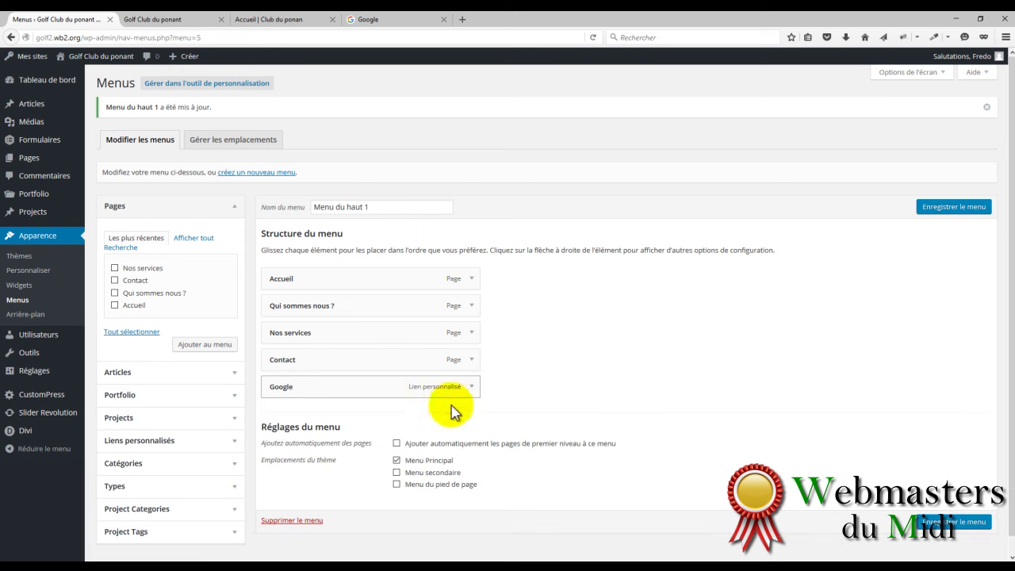
left_click(471, 387)
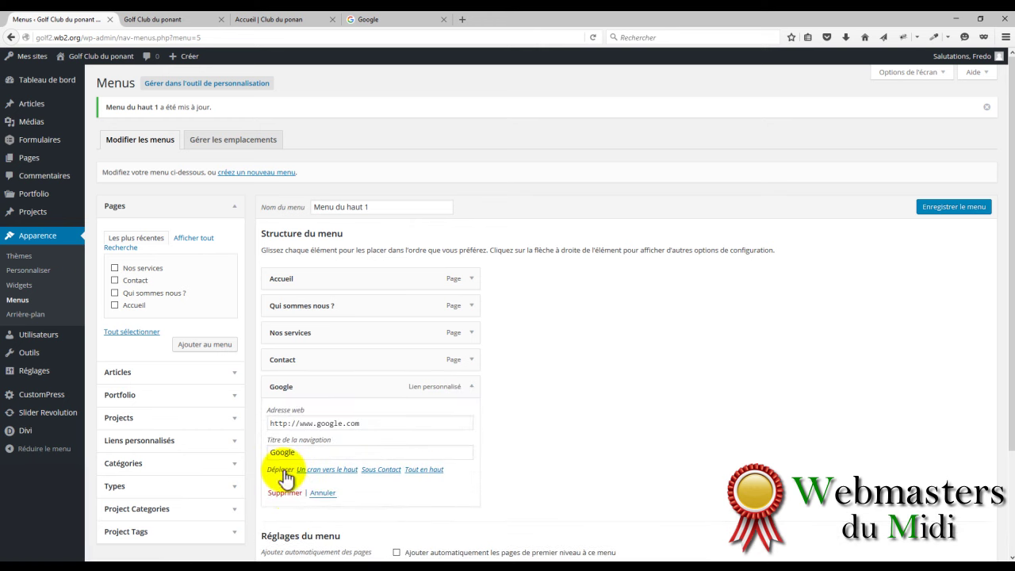
left_click(475, 386)
left_click(475, 386)
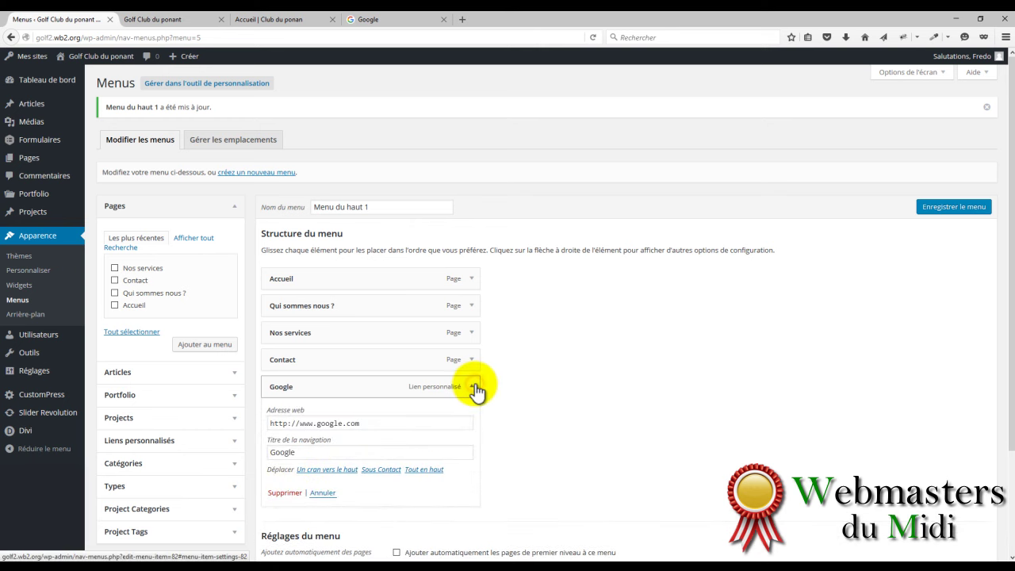
left_click(284, 492)
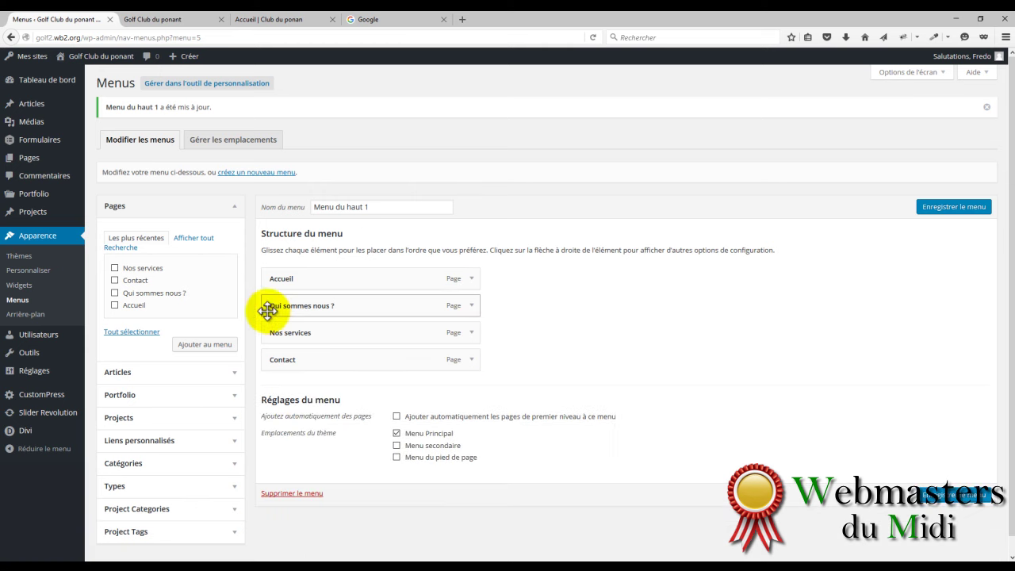
Step: Set the navigation title of the Qui sommes nous ? menu item to "A propos" and save the menu
left_click(471, 307)
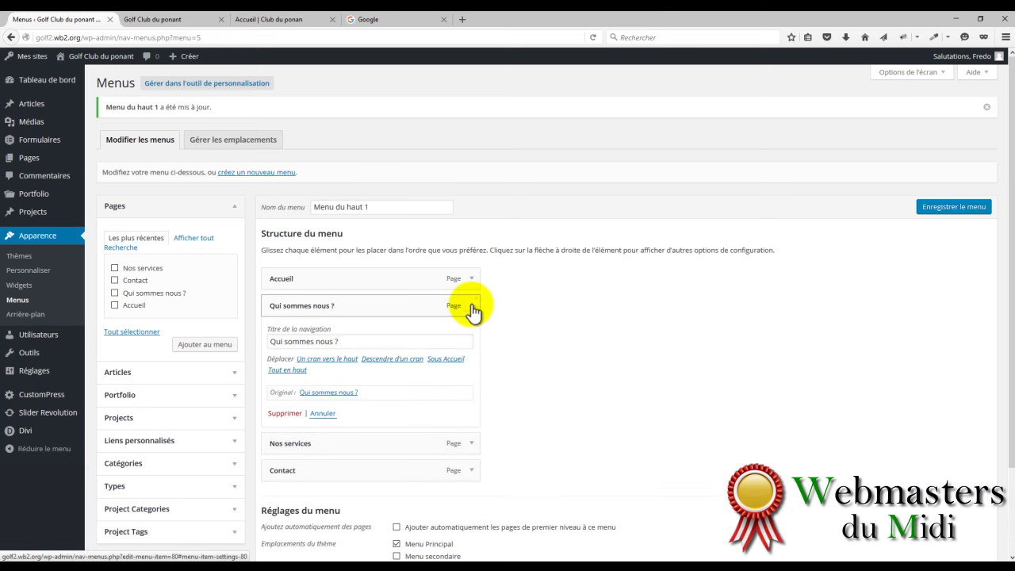
triple_click(365, 341)
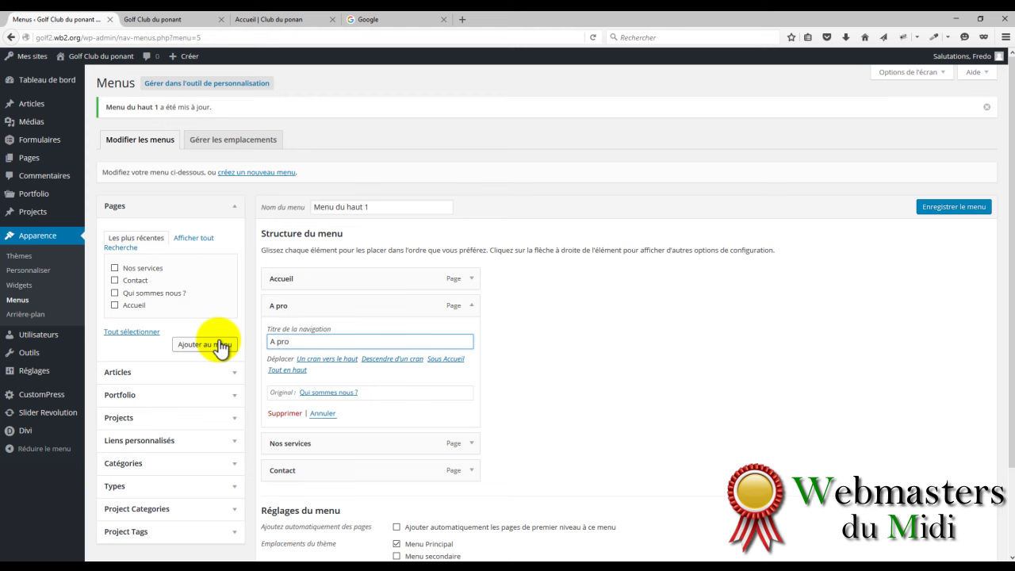
type("A propos")
left_click(521, 396)
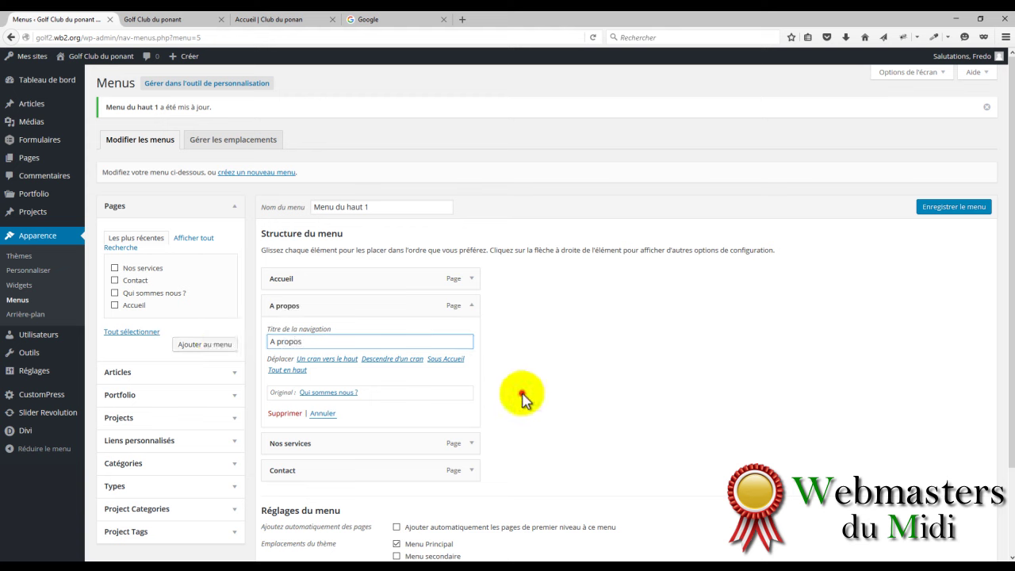
left_click(471, 306)
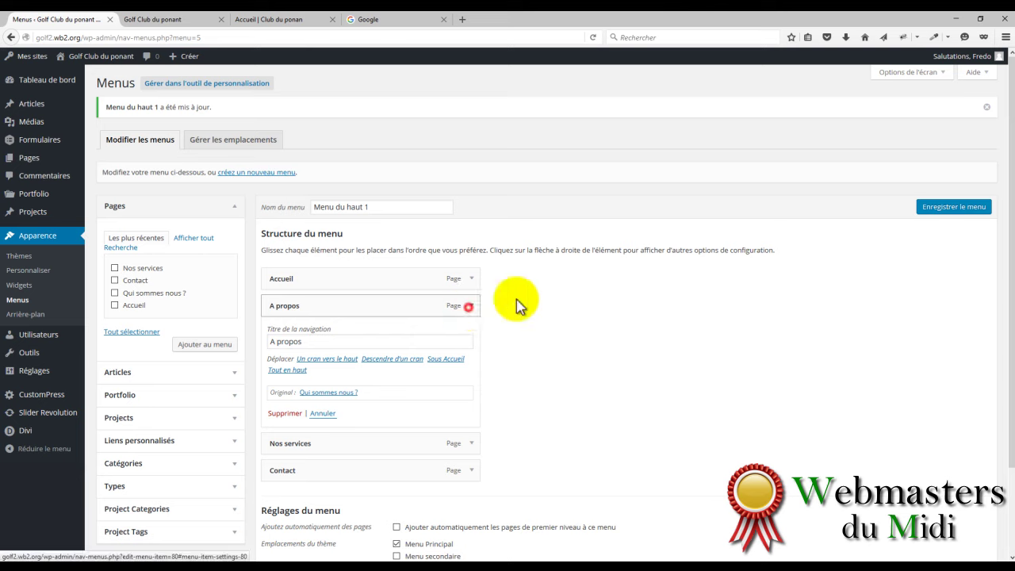
left_click(952, 206)
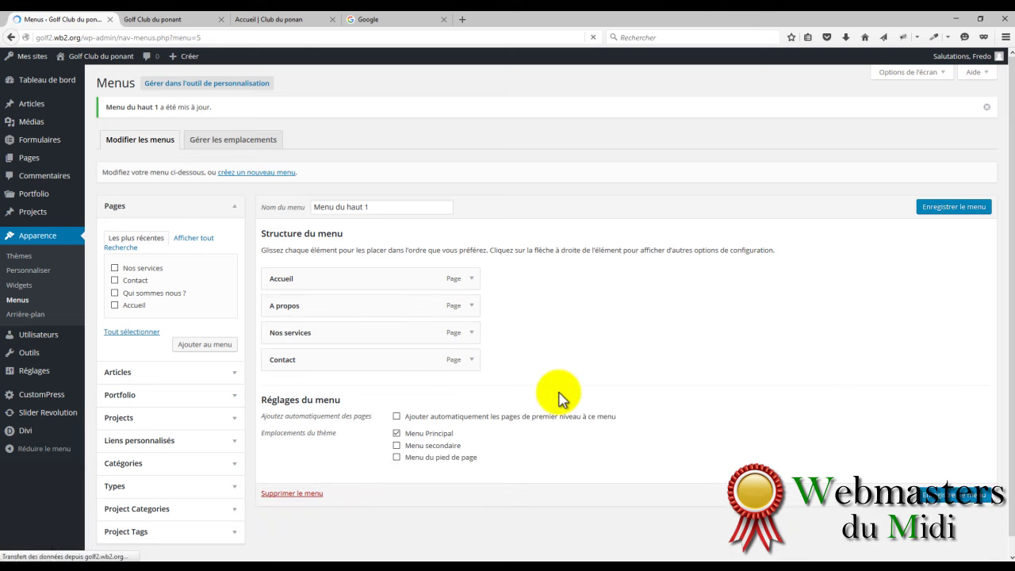
Step: Reload the Golf Club du ponant site to check the retitled item in the navigation menu
left_click(158, 20)
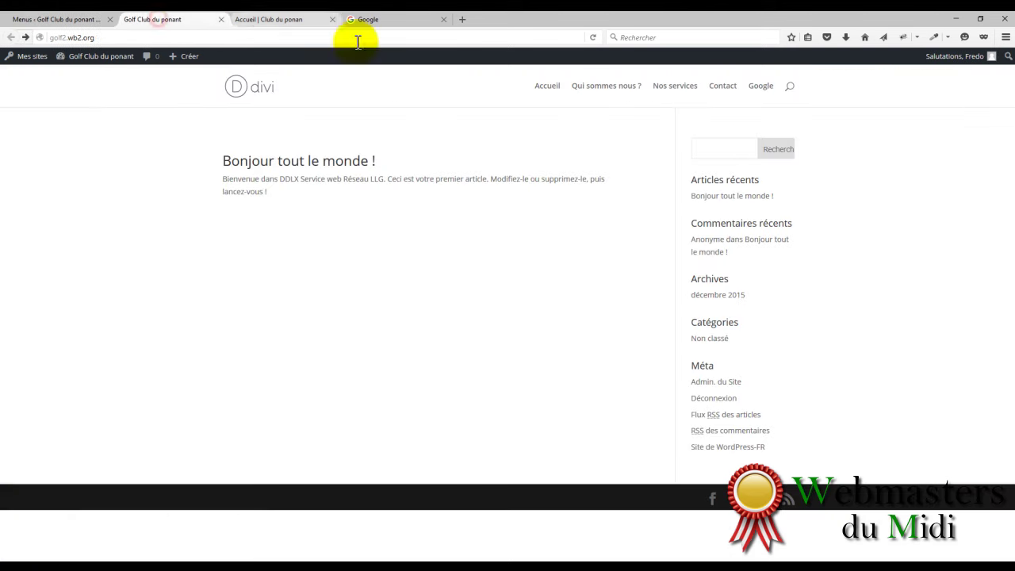
left_click(593, 37)
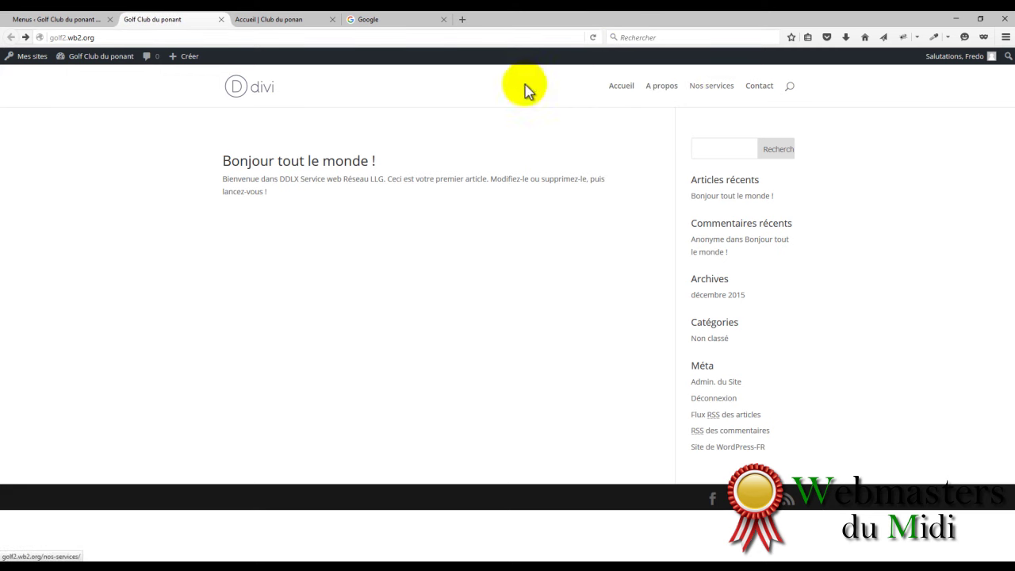
Step: Return to the menu editor and create a new menu named "Menu 2"
left_click(62, 18)
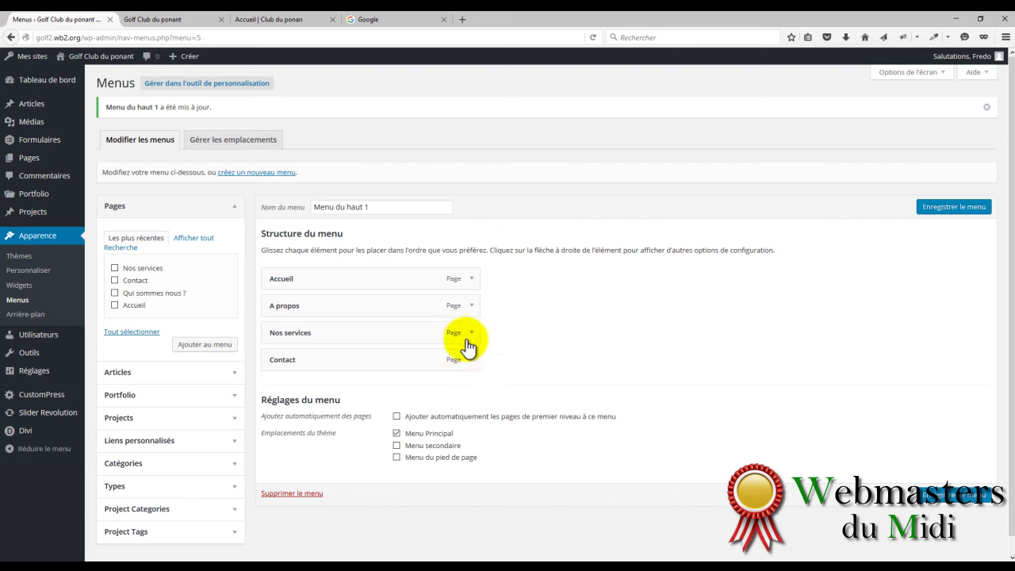
scroll(548, 371, "down", 1)
scroll(549, 371, "up", 1)
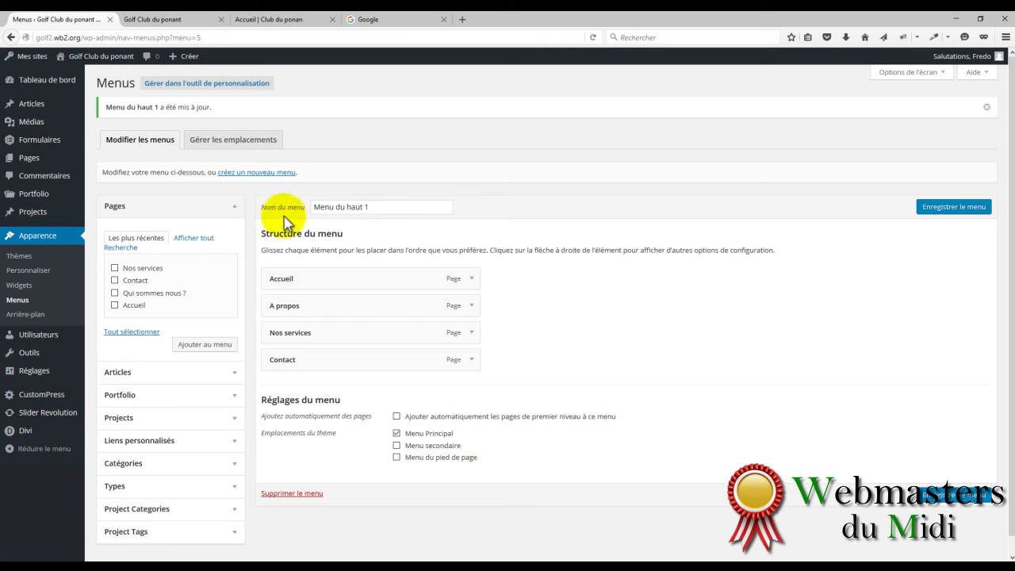
left_click(259, 178)
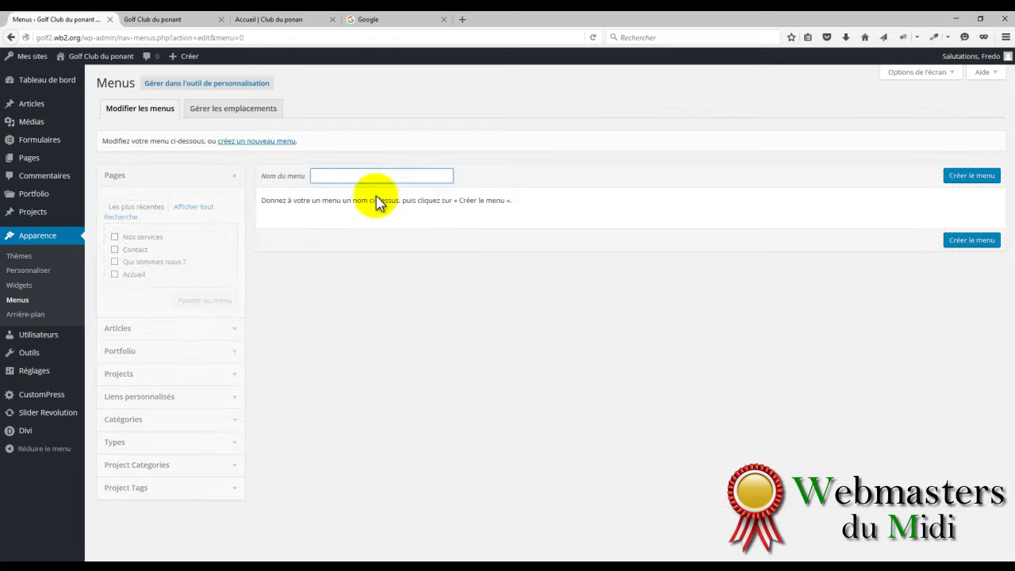
left_click(974, 178)
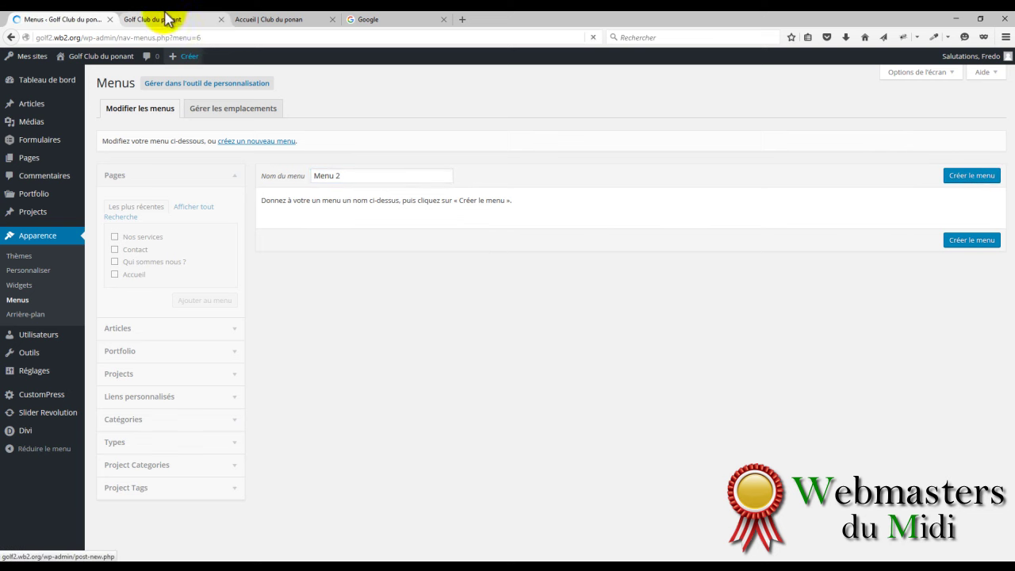
Step: Compare the Golf Club du ponant site with the Club du ponan site and open the former's Accueil page
left_click(170, 21)
left_click(262, 19)
left_click(176, 22)
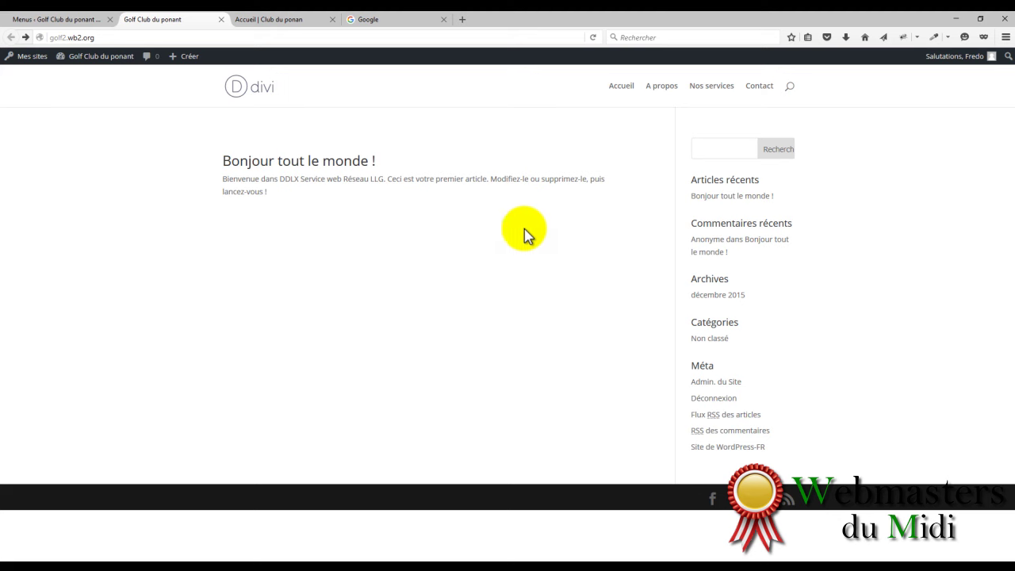
left_click(625, 84)
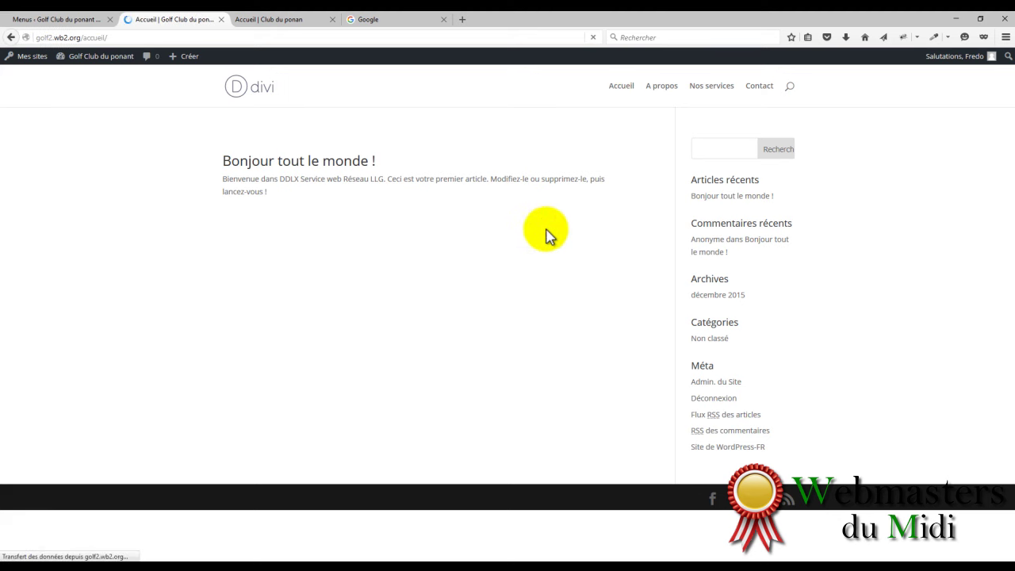